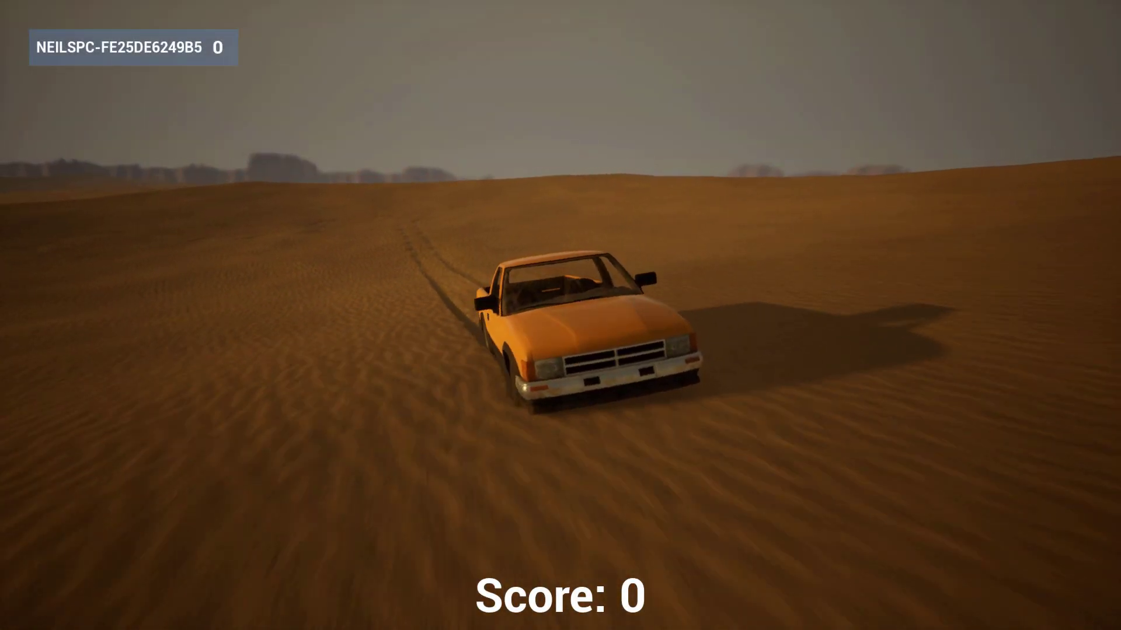
{"action": "key", "text": "d"}
{"action": "key", "text": "a"}
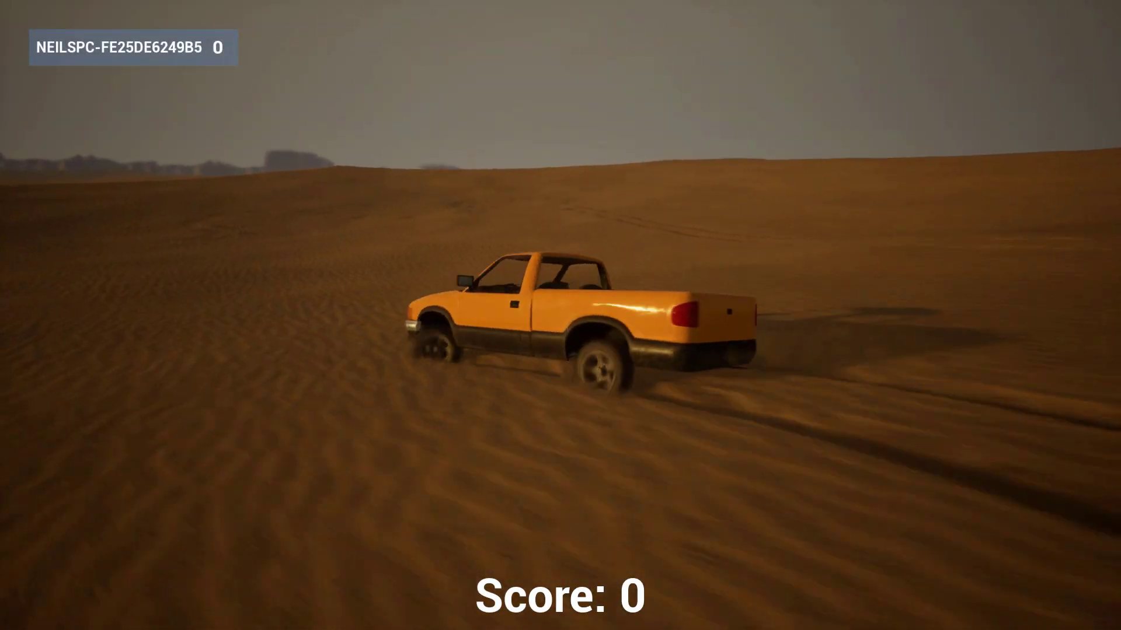
{"action": "key", "text": "d"}
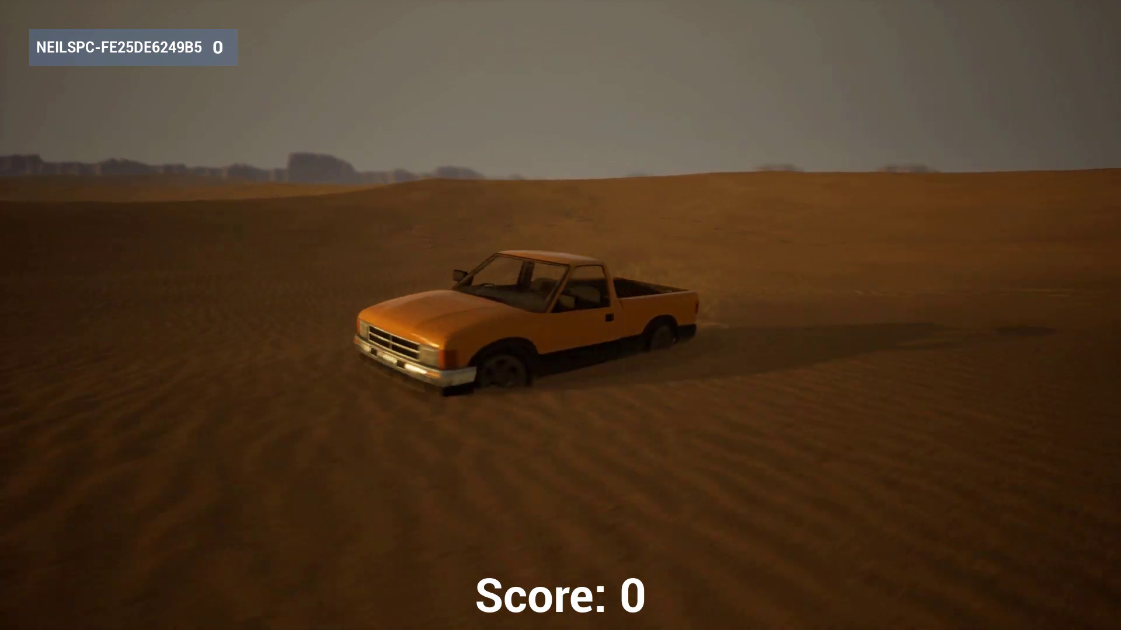
{"action": "key", "text": "a"}
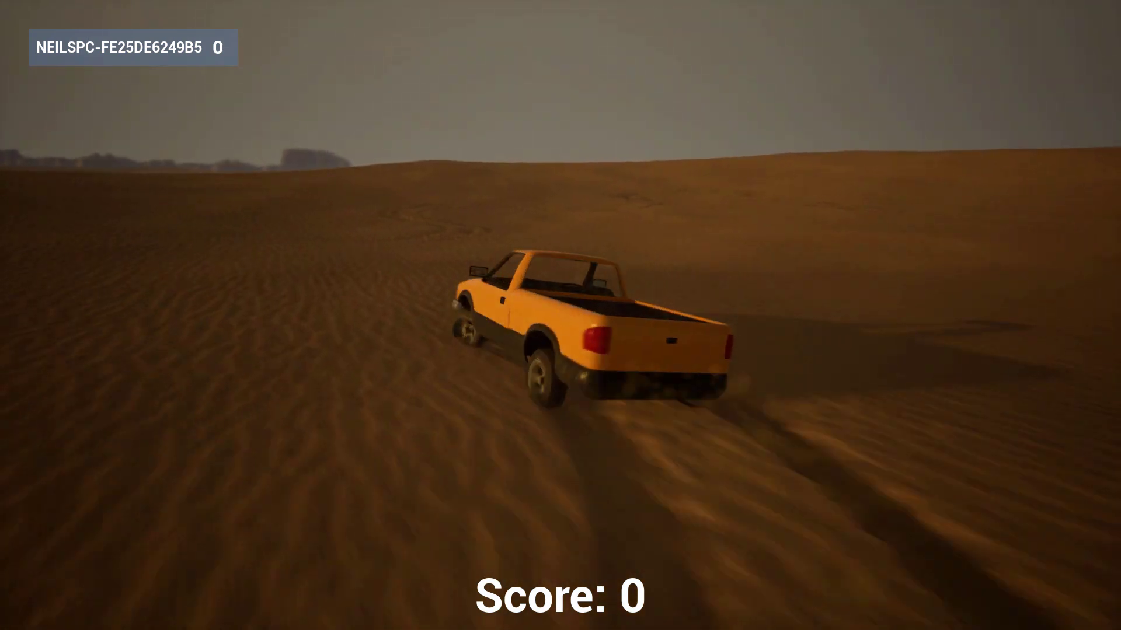
{"action": "key", "text": "d"}
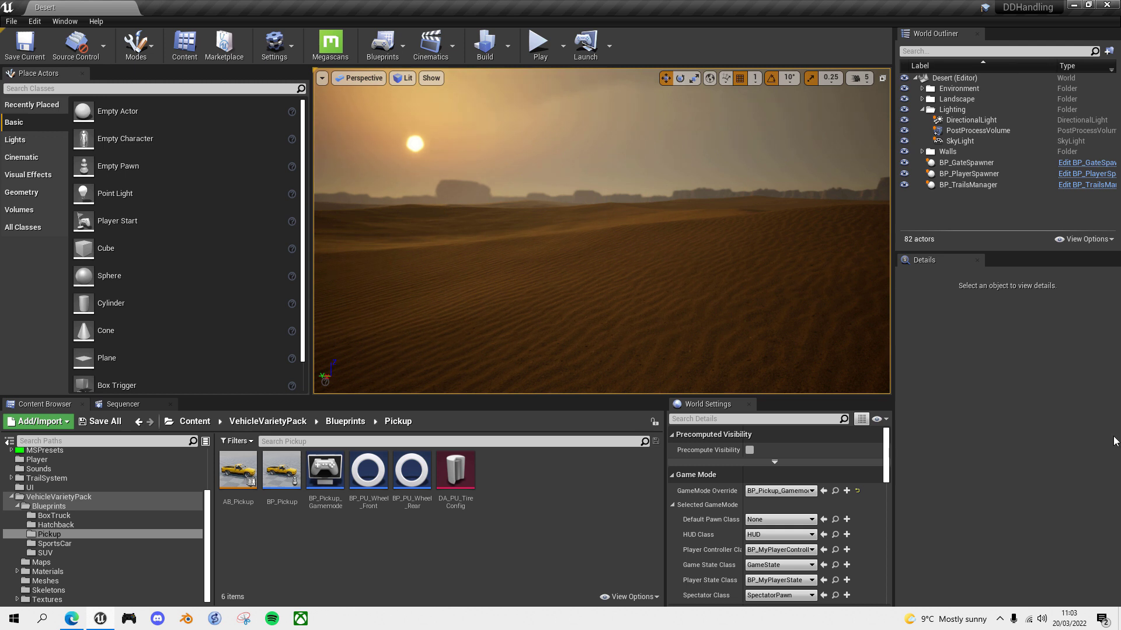
Step: Open the BP_Pickup blueprint, select its Vehicle Movement component and collapse the Wheel Setups array
{"action": "double_click", "coordinate": [284, 482]}
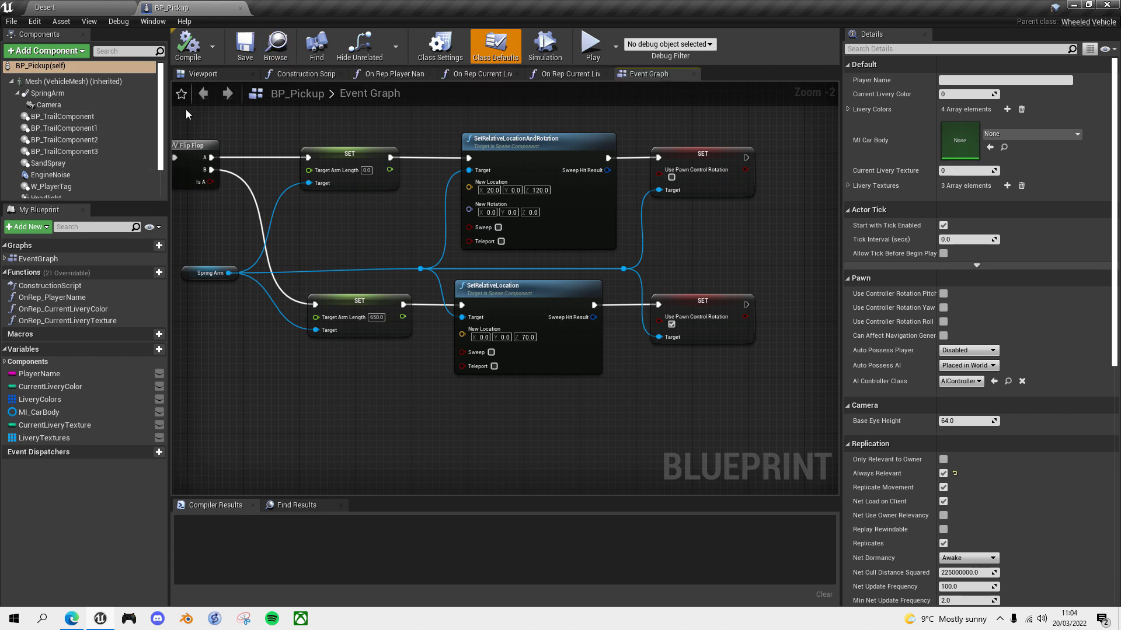
{"action": "scroll", "coordinate": [161, 126], "scroll_direction": "down", "scroll_amount": 3}
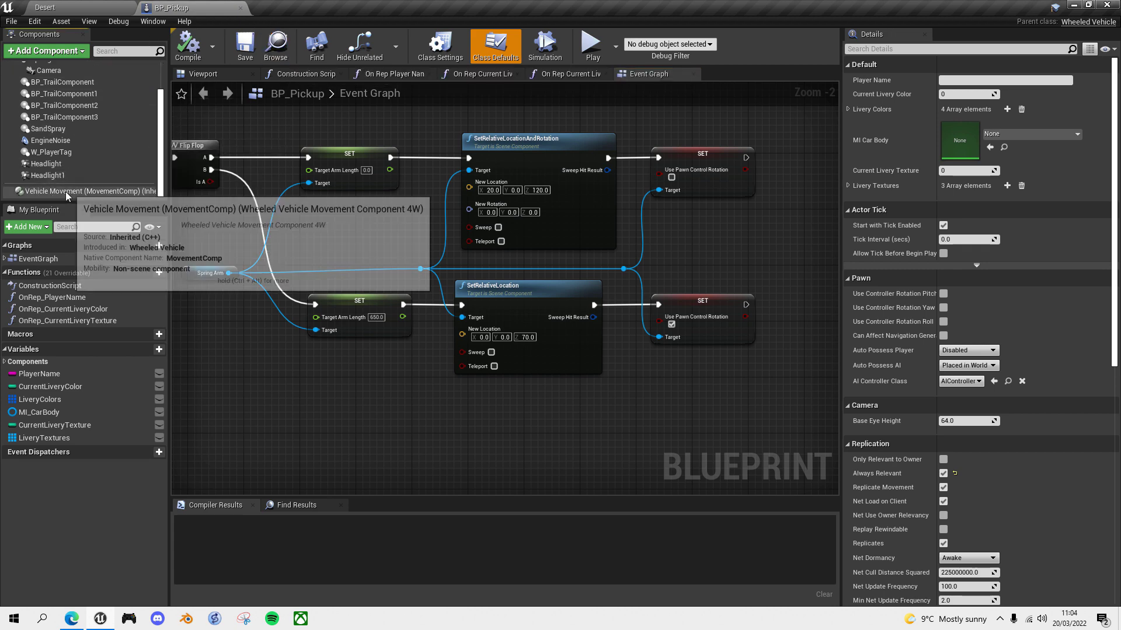
{"action": "left_click", "coordinate": [66, 193]}
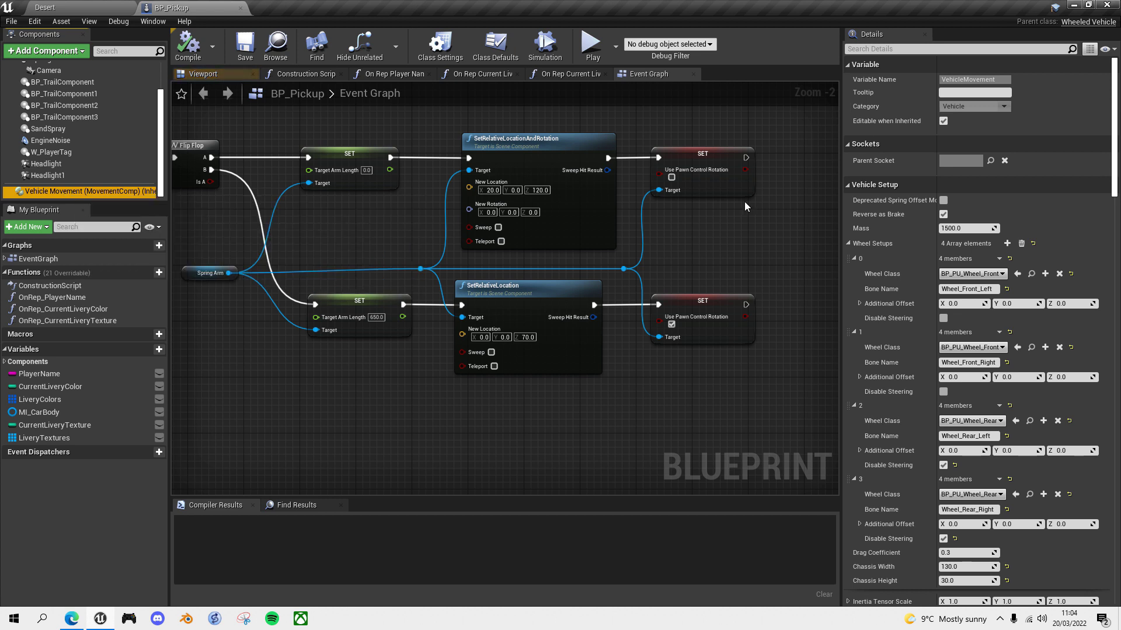
{"action": "left_click", "coordinate": [848, 244]}
Step: Examine the Vehicle Movement component's settings, including vehicle setup, input rates, engine, differential and transmission
{"action": "scroll", "coordinate": [884, 272], "scroll_direction": "down", "scroll_amount": 1}
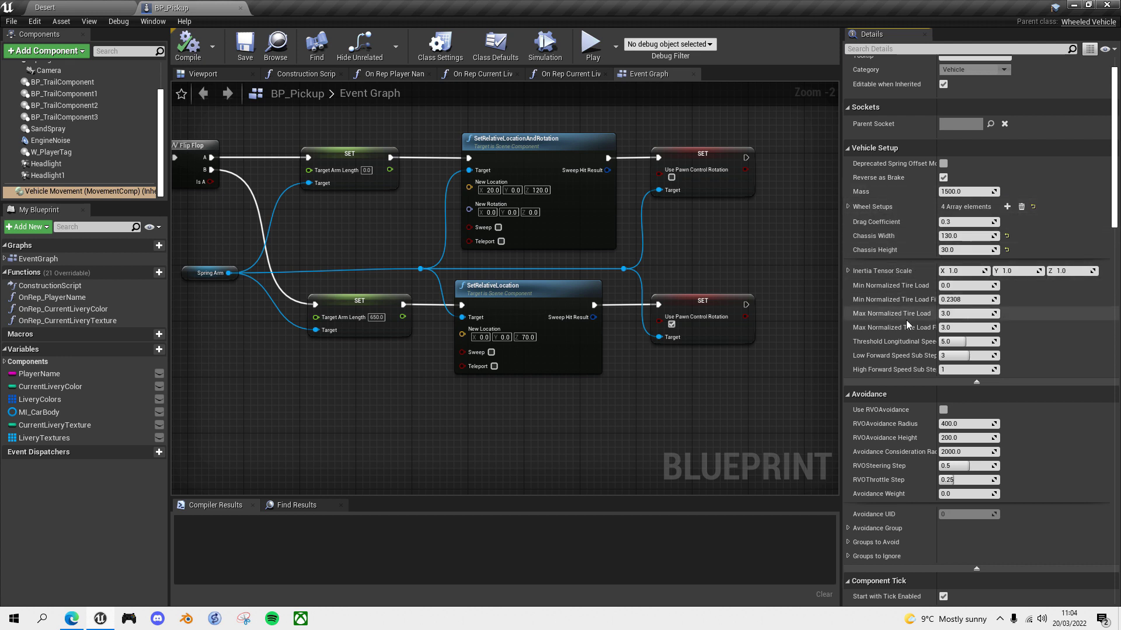
{"action": "scroll", "coordinate": [886, 380], "scroll_direction": "down", "scroll_amount": 10}
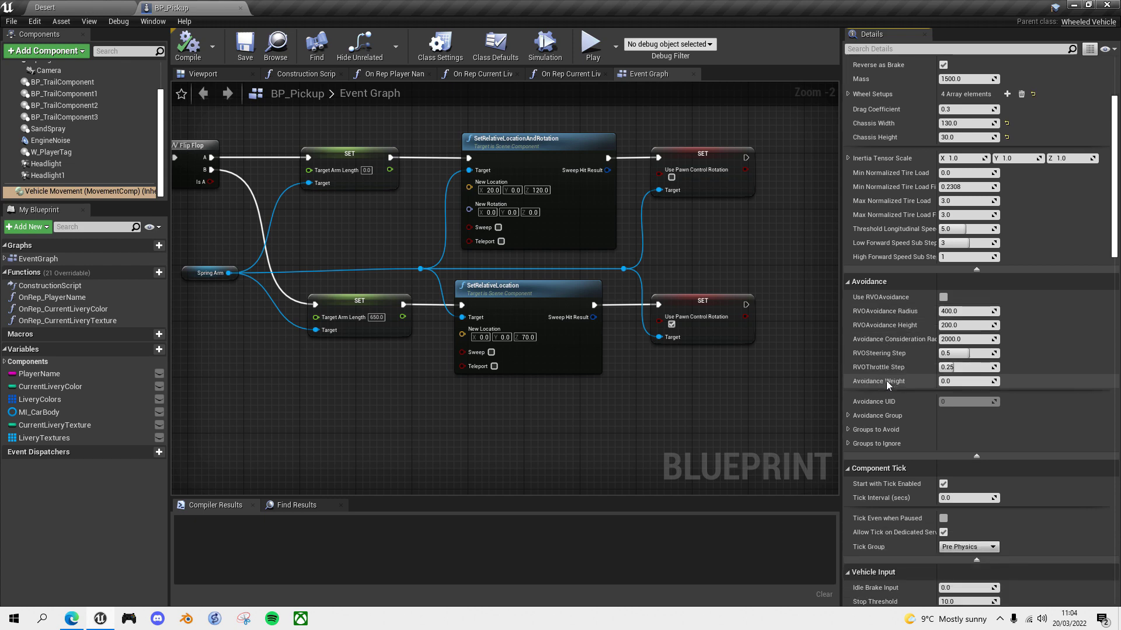
{"action": "scroll", "coordinate": [887, 380], "scroll_direction": "down", "scroll_amount": 8}
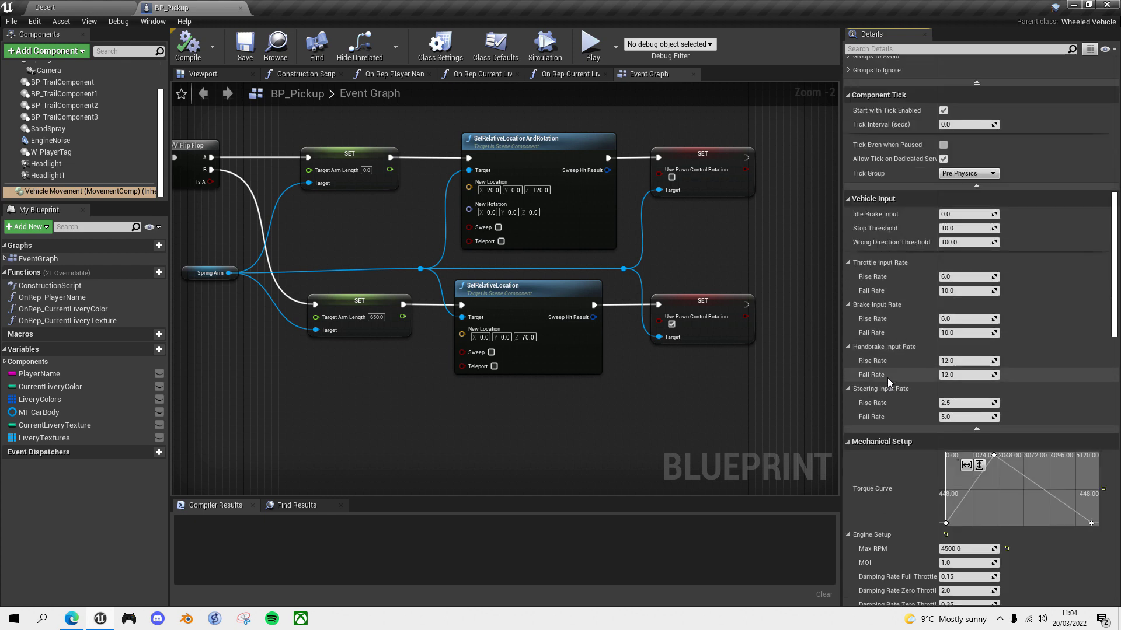
{"action": "scroll", "coordinate": [886, 436], "scroll_direction": "down", "scroll_amount": 2}
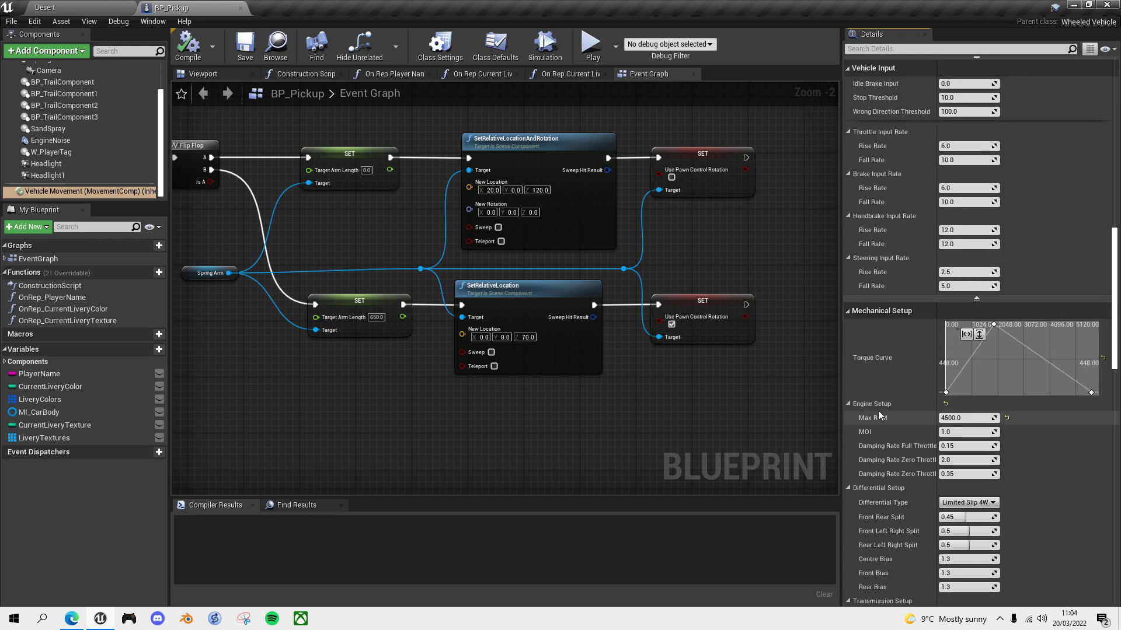
{"action": "scroll", "coordinate": [887, 495], "scroll_direction": "down", "scroll_amount": 9}
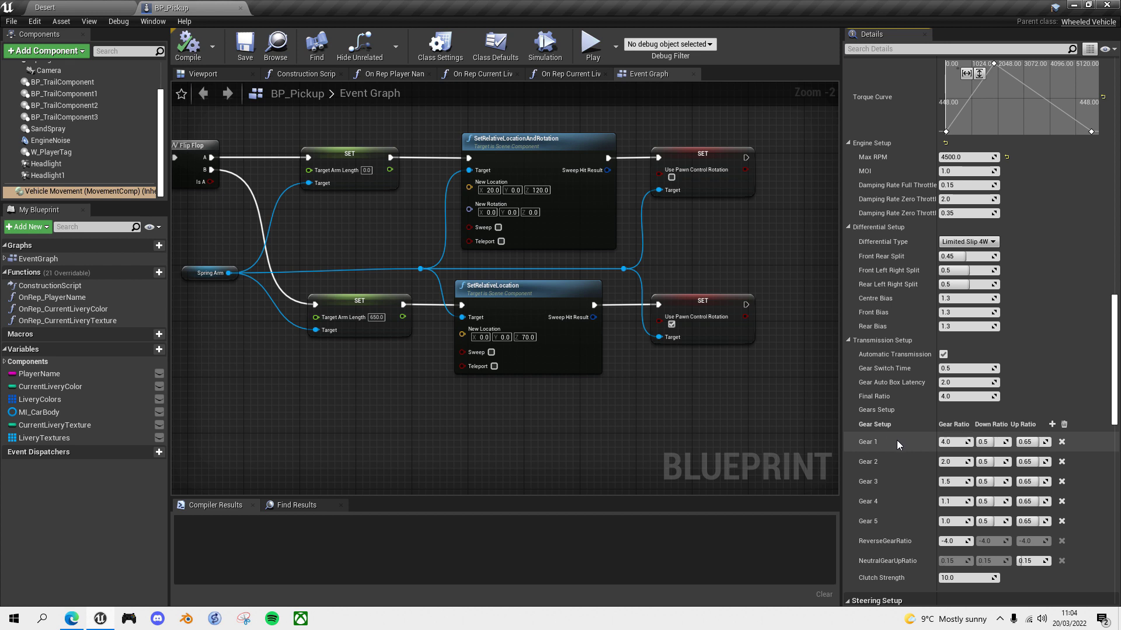
{"action": "scroll", "coordinate": [916, 429], "scroll_direction": "up", "scroll_amount": 5}
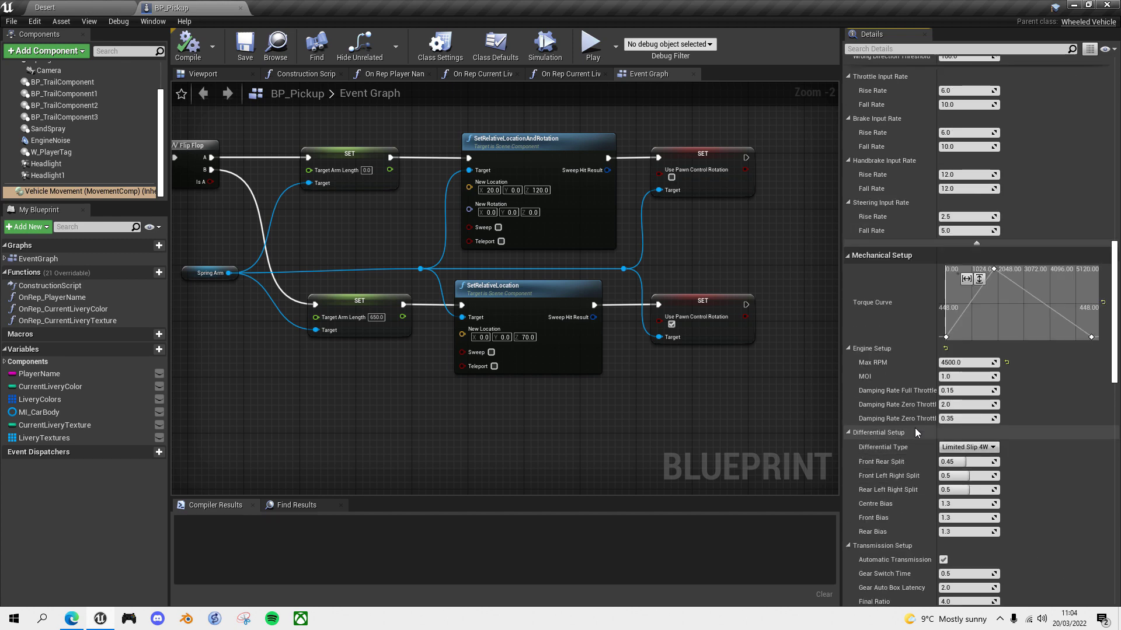
{"action": "scroll", "coordinate": [915, 428], "scroll_direction": "up", "scroll_amount": 5}
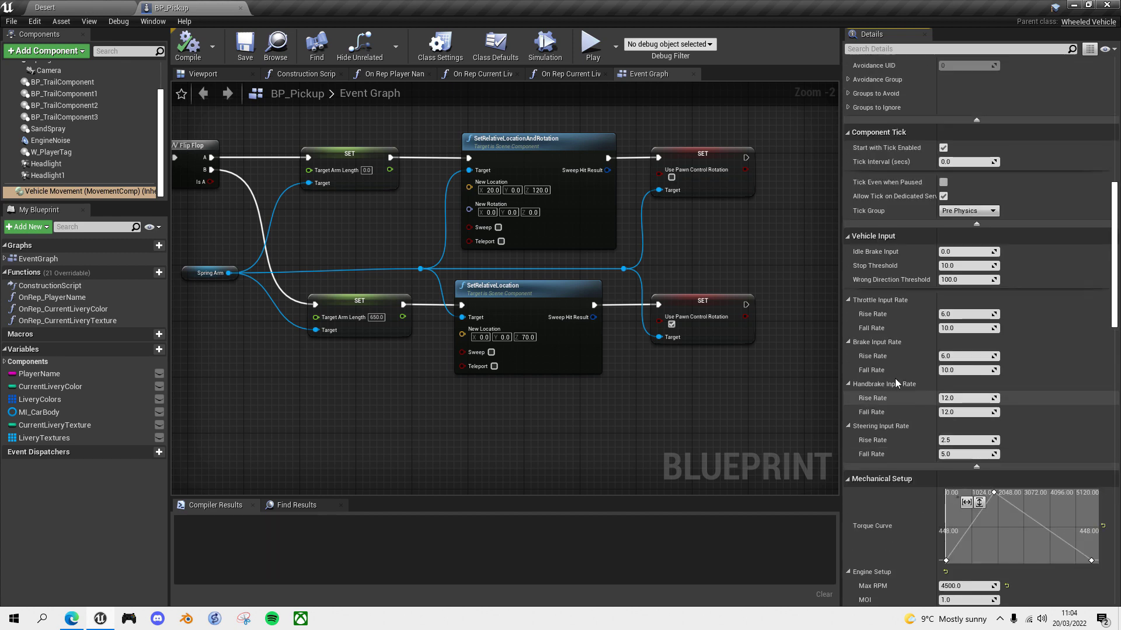
{"action": "scroll", "coordinate": [895, 378], "scroll_direction": "up", "scroll_amount": 3}
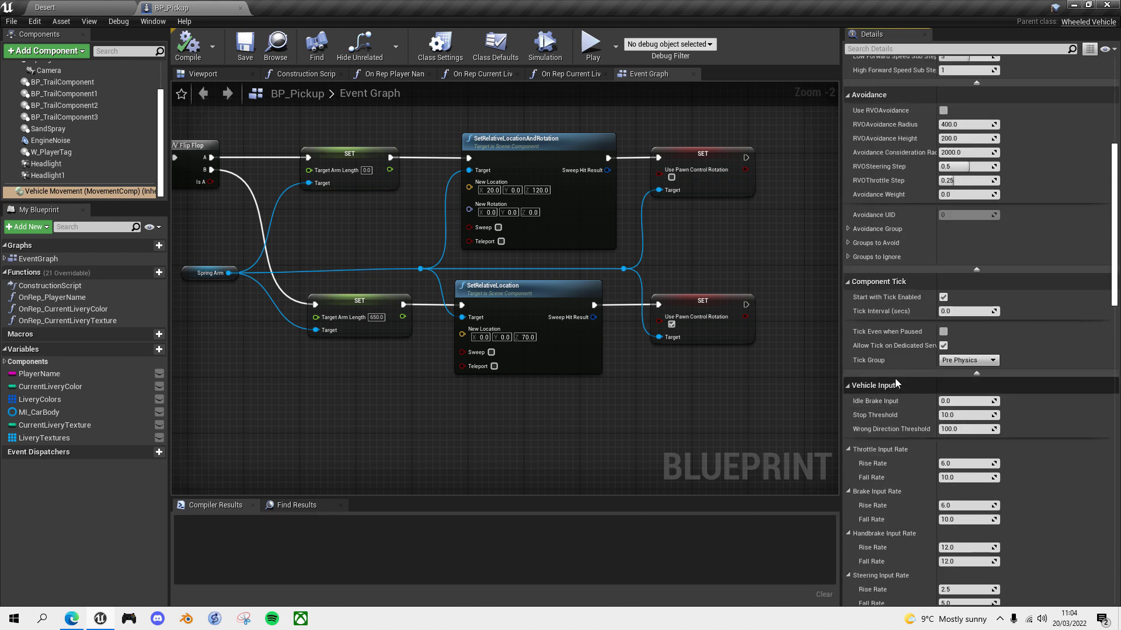
{"action": "scroll", "coordinate": [897, 377], "scroll_direction": "up", "scroll_amount": 3}
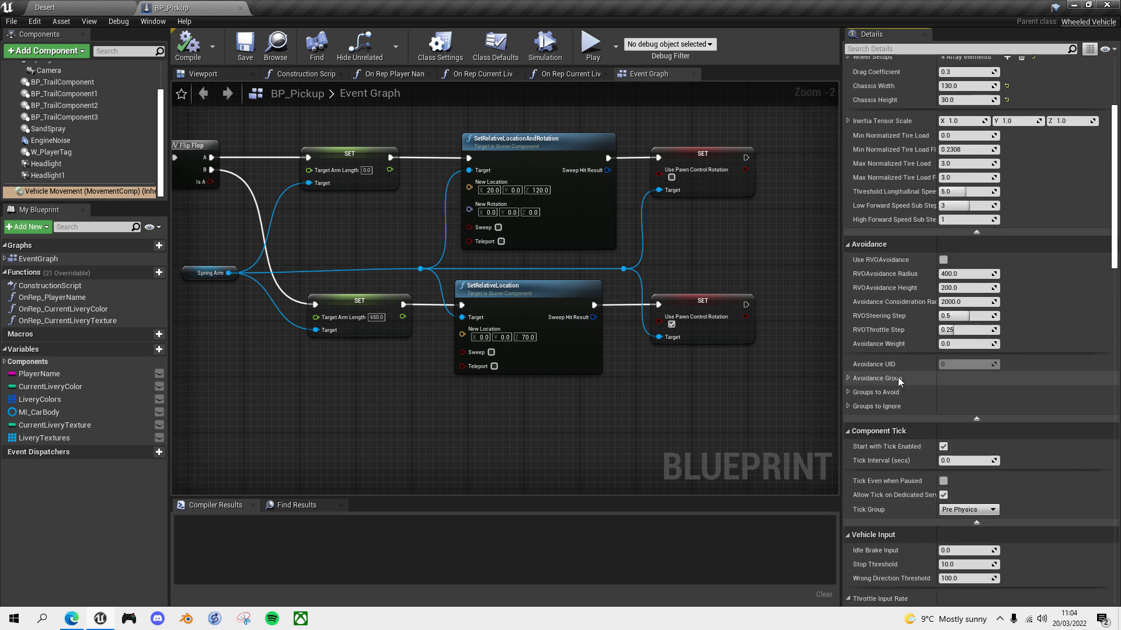
{"action": "scroll", "coordinate": [898, 377], "scroll_direction": "up", "scroll_amount": 4}
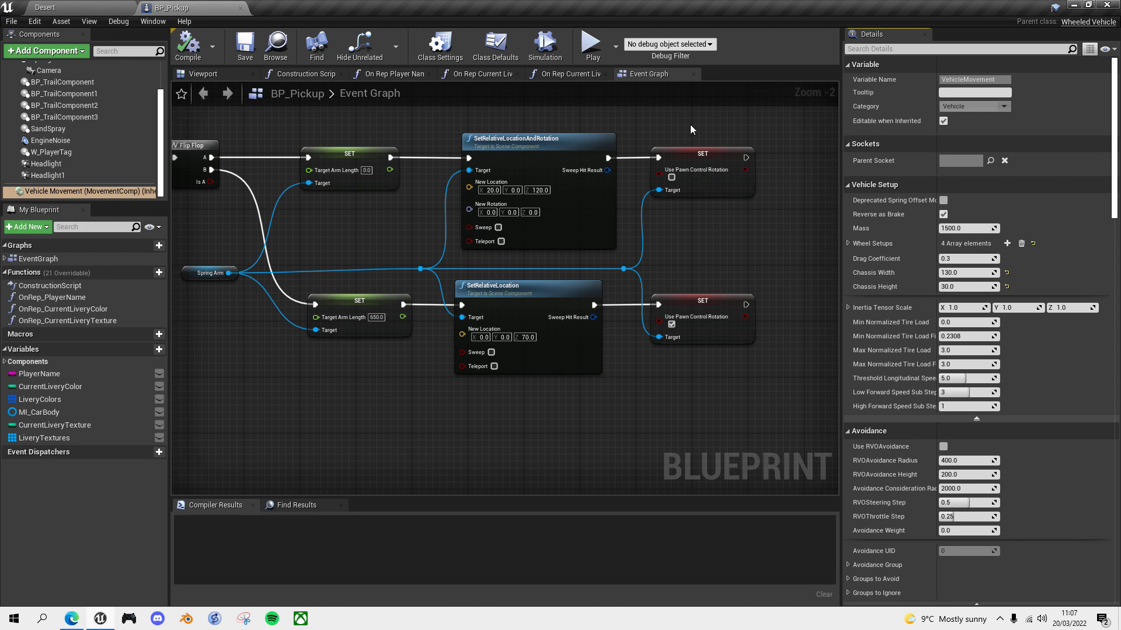
Step: Open the DA_PU_TireConfig asset from the Pickup folder, set its Friction Scale to 0.0 and save it
{"action": "left_click", "coordinate": [77, 8]}
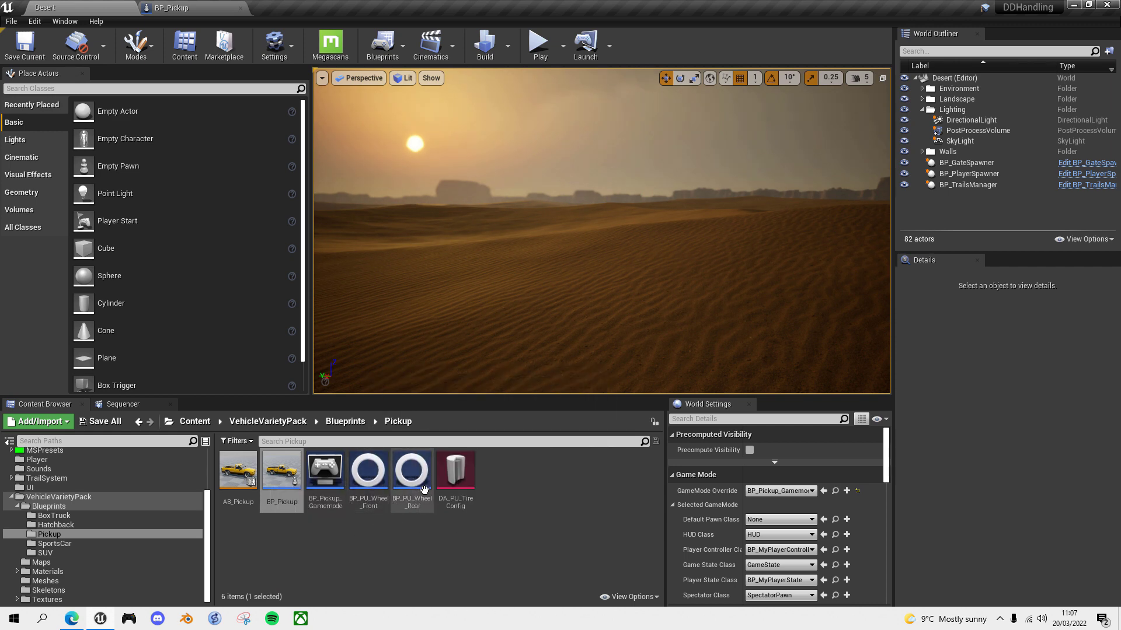
{"action": "double_click", "coordinate": [467, 478]}
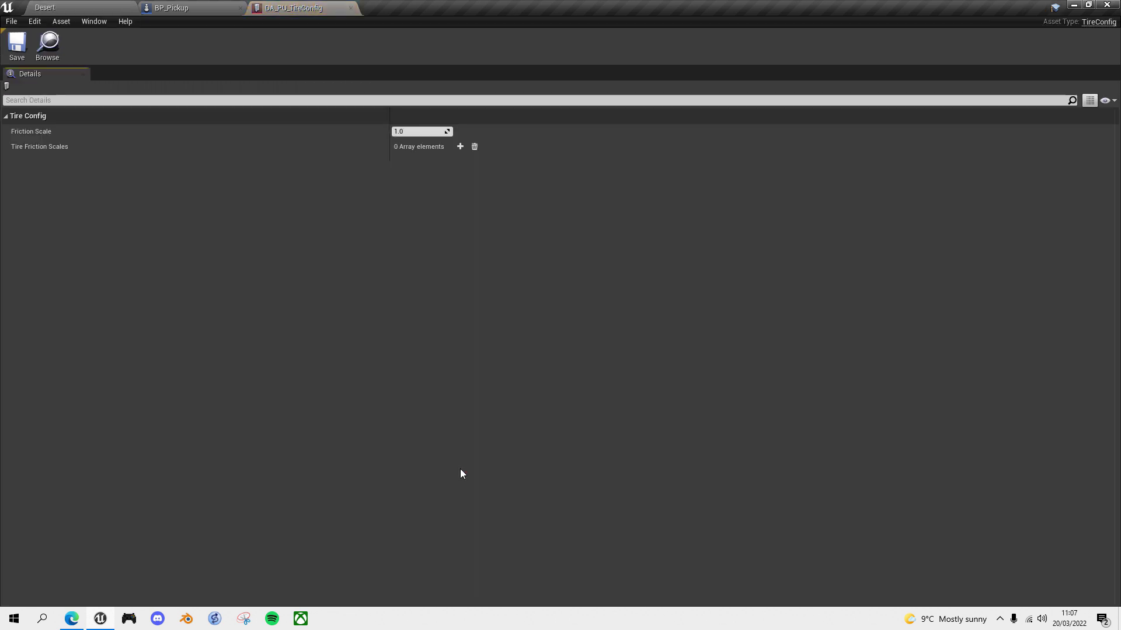
{"action": "left_click", "coordinate": [407, 132]}
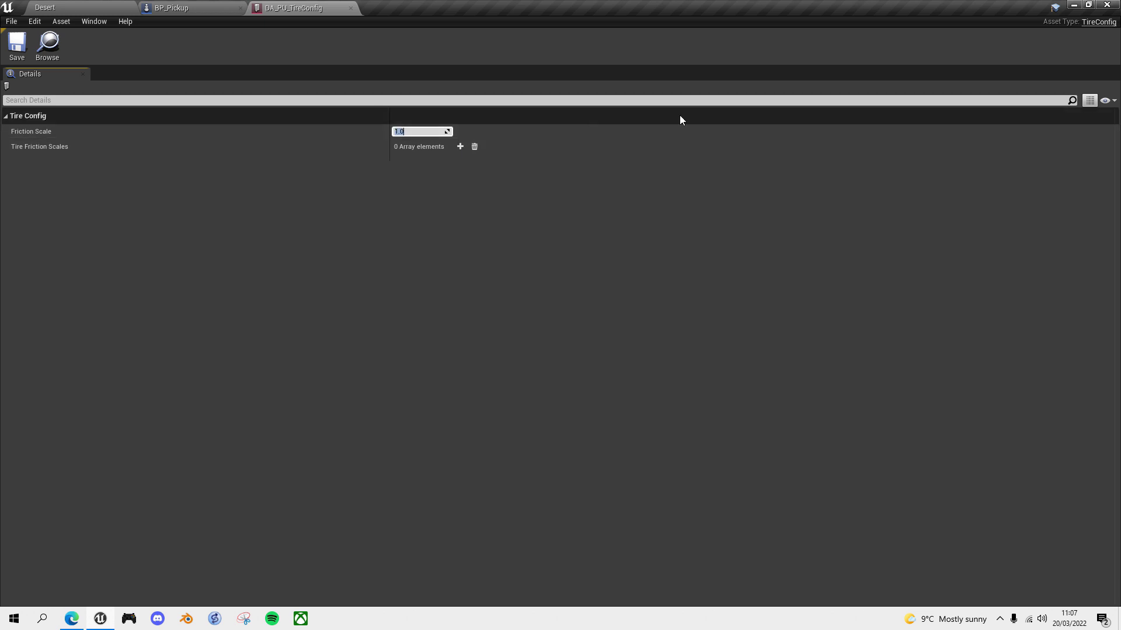
{"action": "key", "text": "Return"}
{"action": "left_click", "coordinate": [17, 44]}
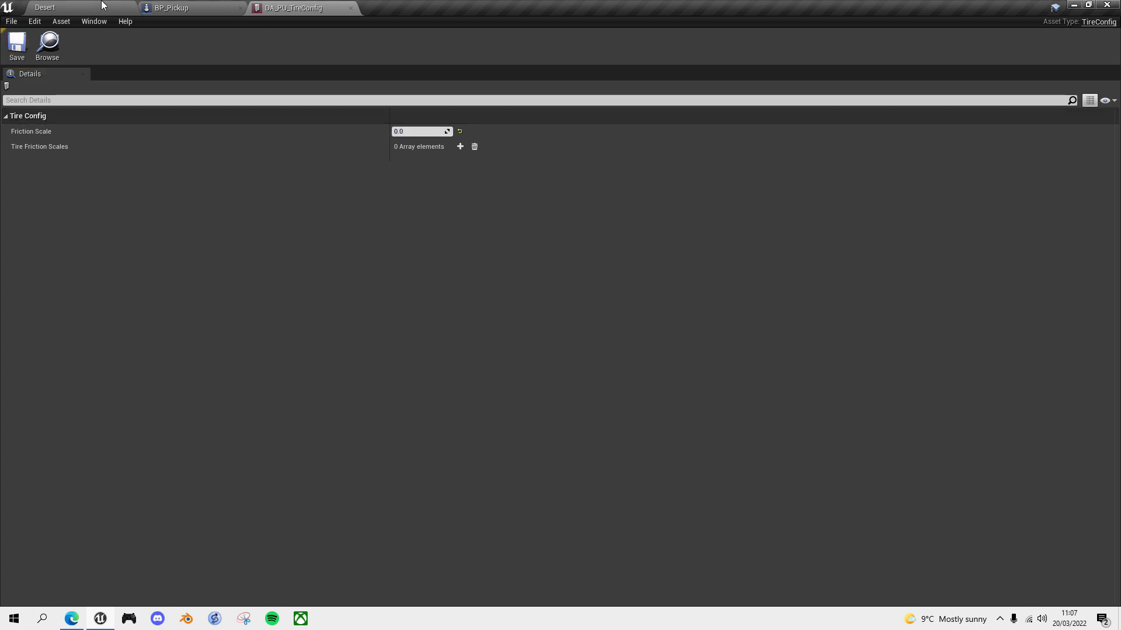
Step: Play the Desert level, test-drive the pickup with the 0.0 tire friction and end the play session
{"action": "left_click", "coordinate": [104, 7]}
{"action": "left_click", "coordinate": [562, 45]}
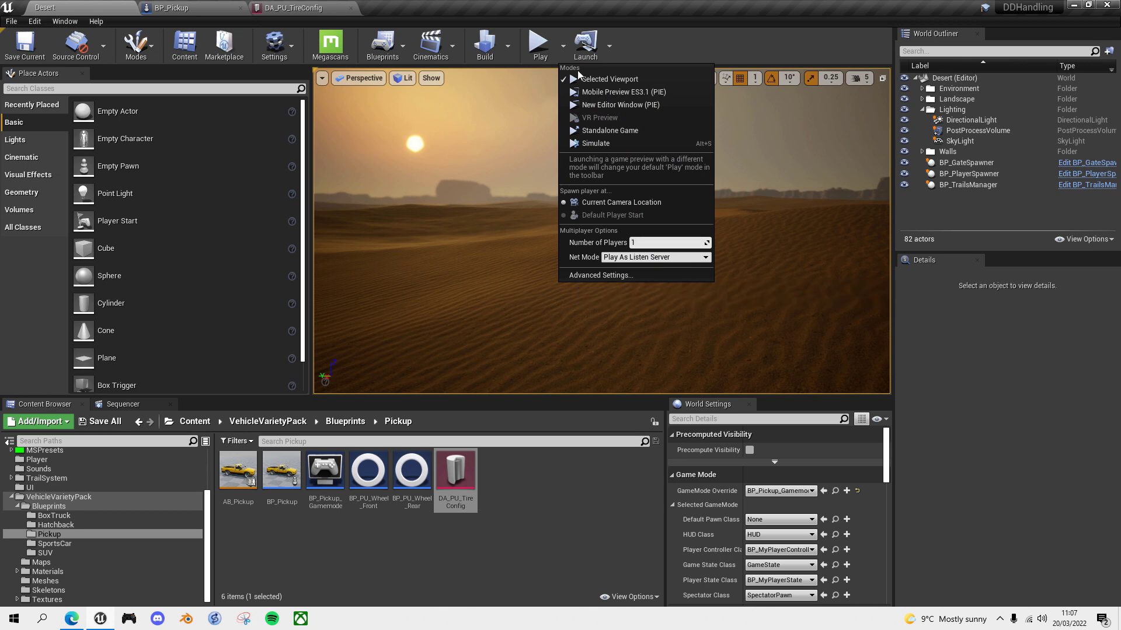
{"action": "left_click", "coordinate": [538, 43]}
{"action": "key", "text": "w"}
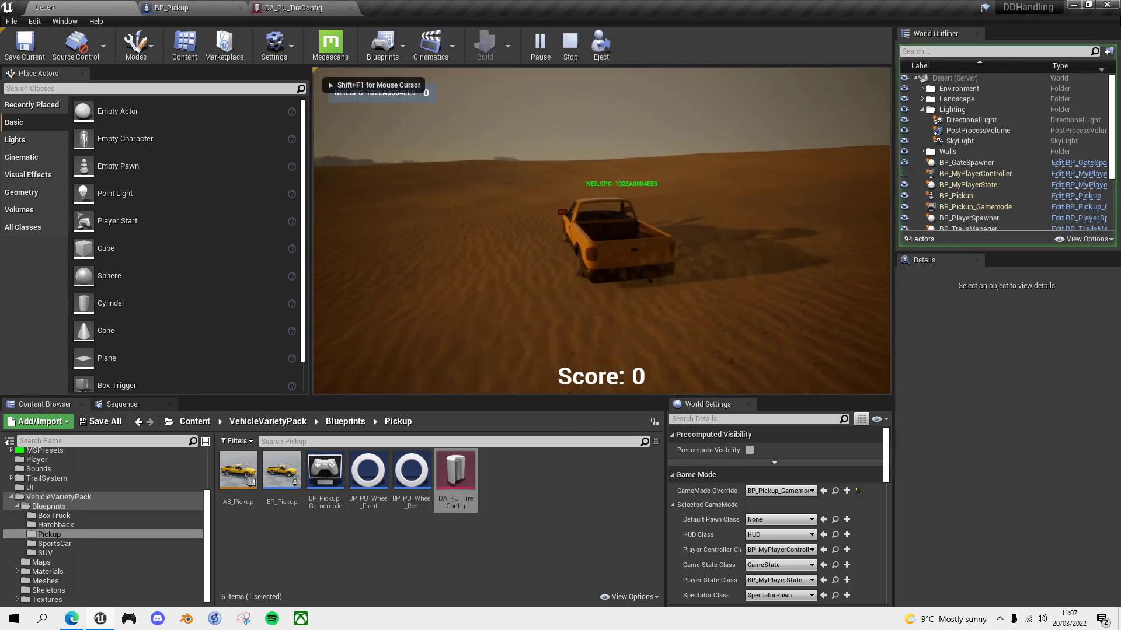
{"action": "key", "text": "d"}
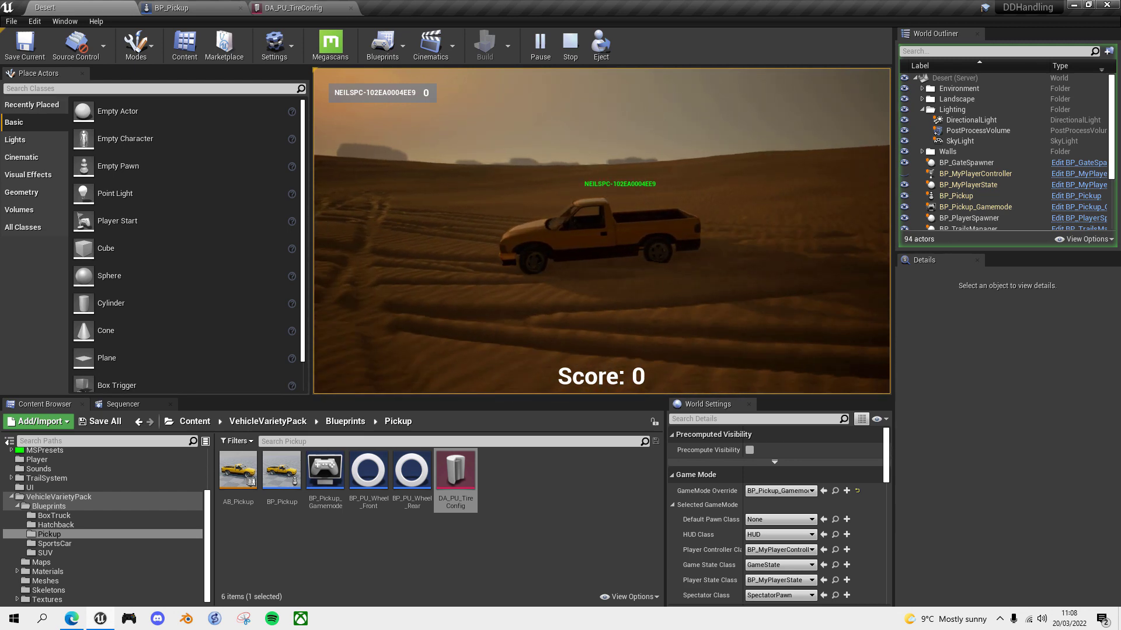
{"action": "key", "text": "Escape"}
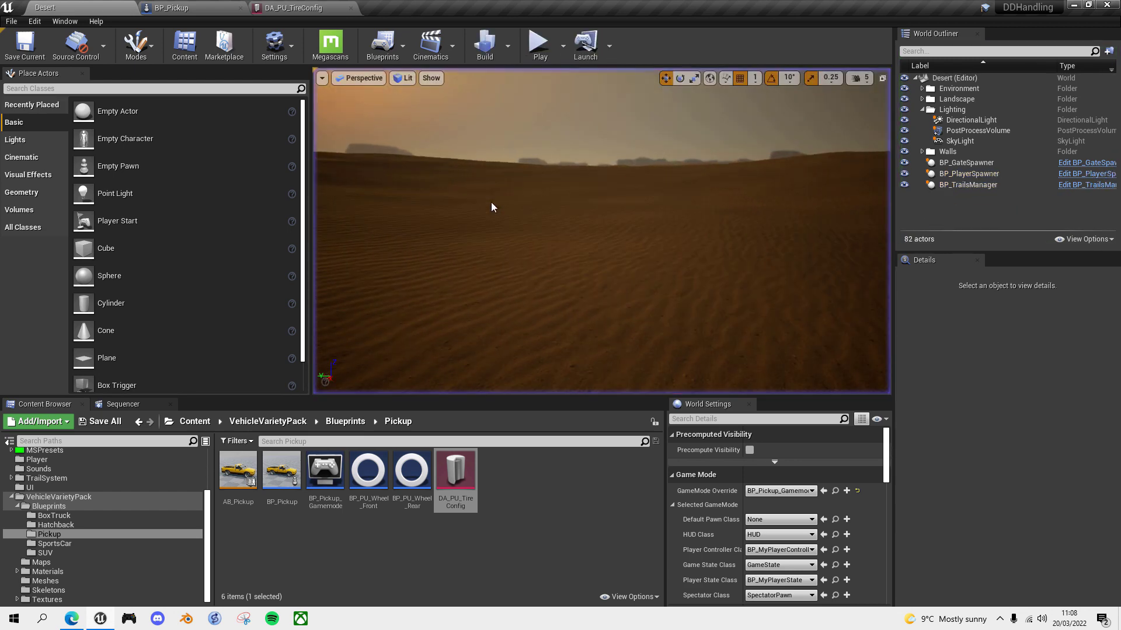
Step: Set the Friction Scale in DA_PU_TireConfig to 2.0 and save the asset
{"action": "left_click", "coordinate": [308, 9]}
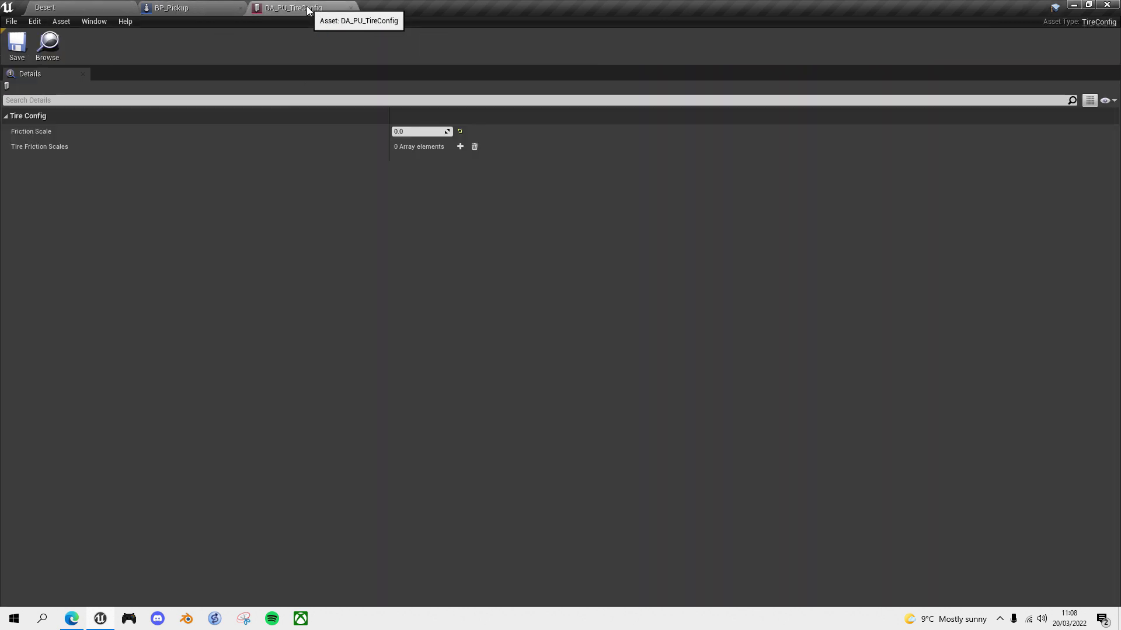
{"action": "left_click", "coordinate": [413, 134]}
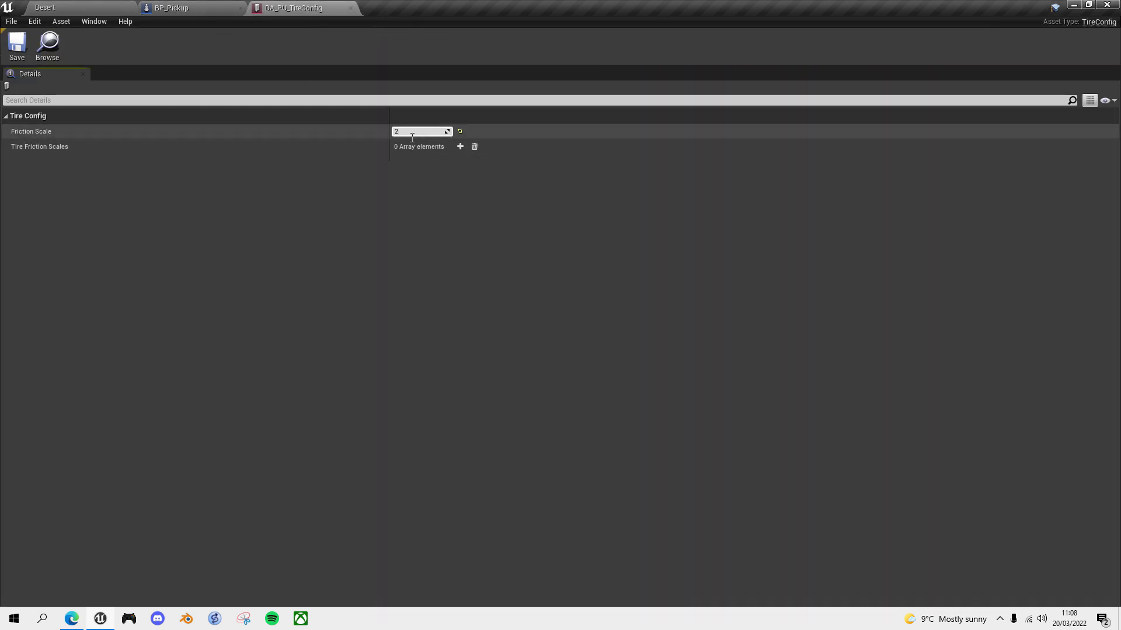
{"action": "key", "text": "Return"}
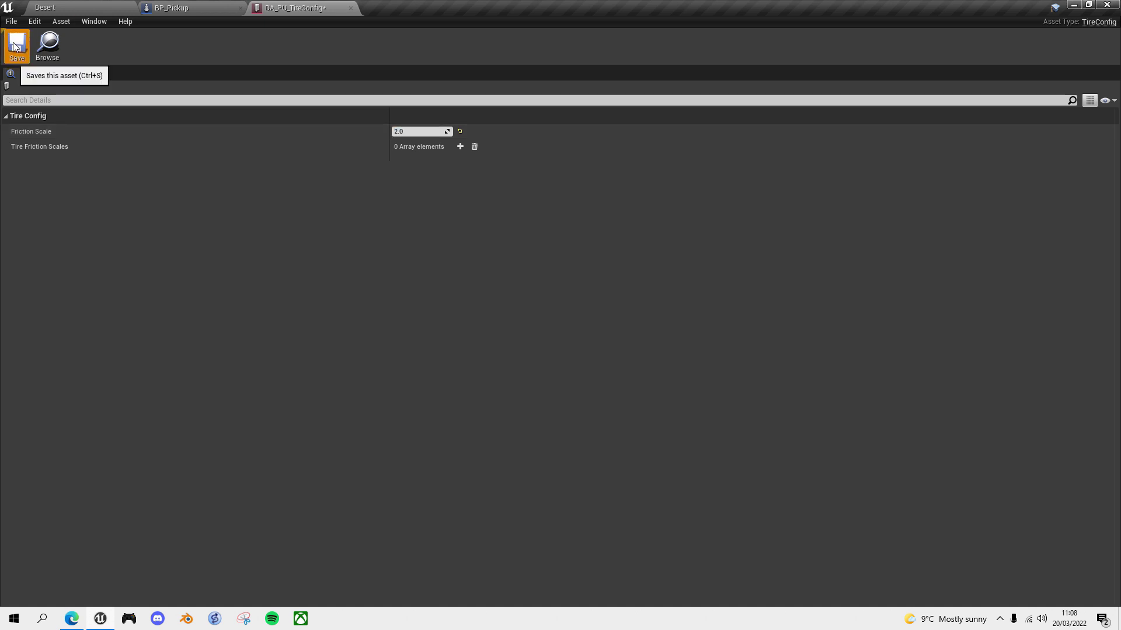
{"action": "left_click", "coordinate": [17, 45]}
Step: Play the Desert level, test-drive the pickup with the 2.0 tire friction through repeated turns, and end the play session
{"action": "key", "text": "alt+p"}
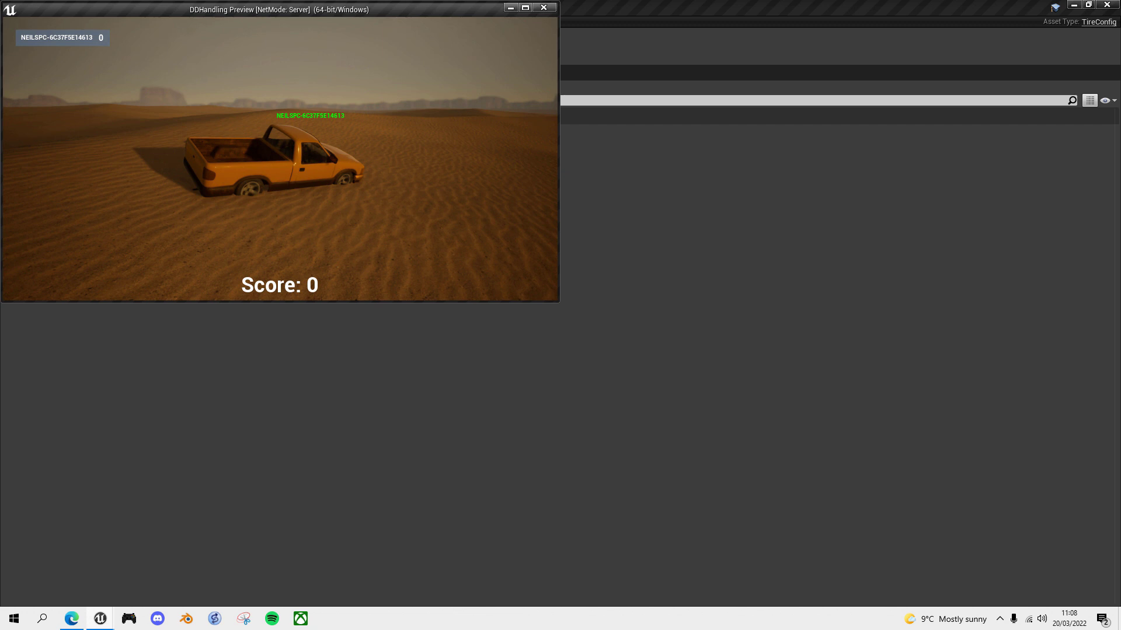
{"action": "key", "text": "w"}
{"action": "key", "text": "d"}
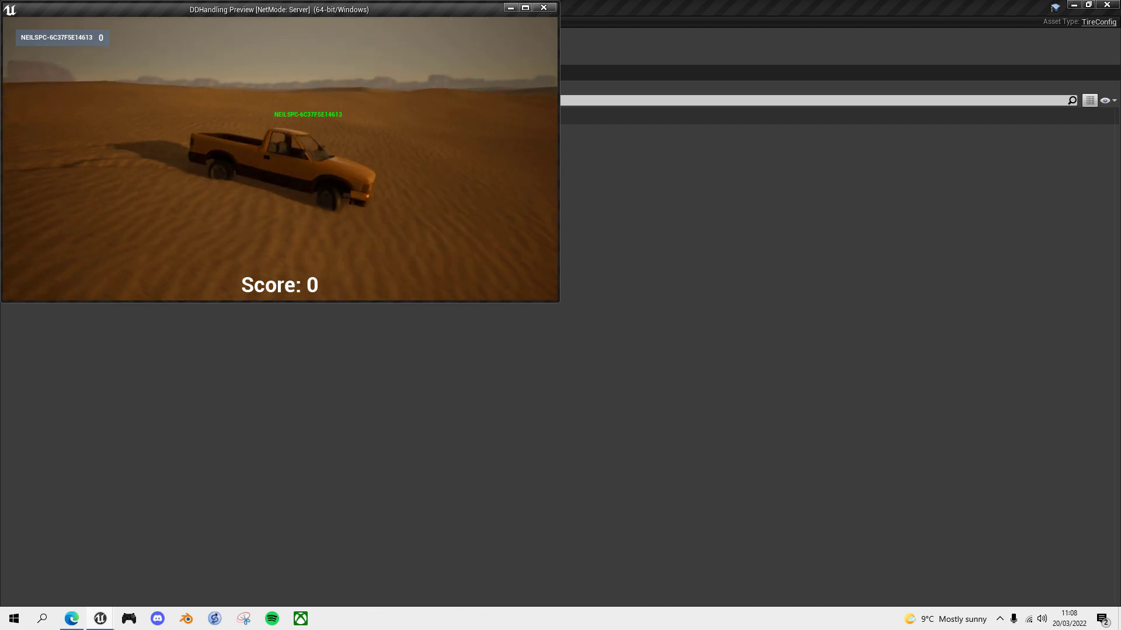
{"action": "key", "text": "a"}
{"action": "key", "text": "d"}
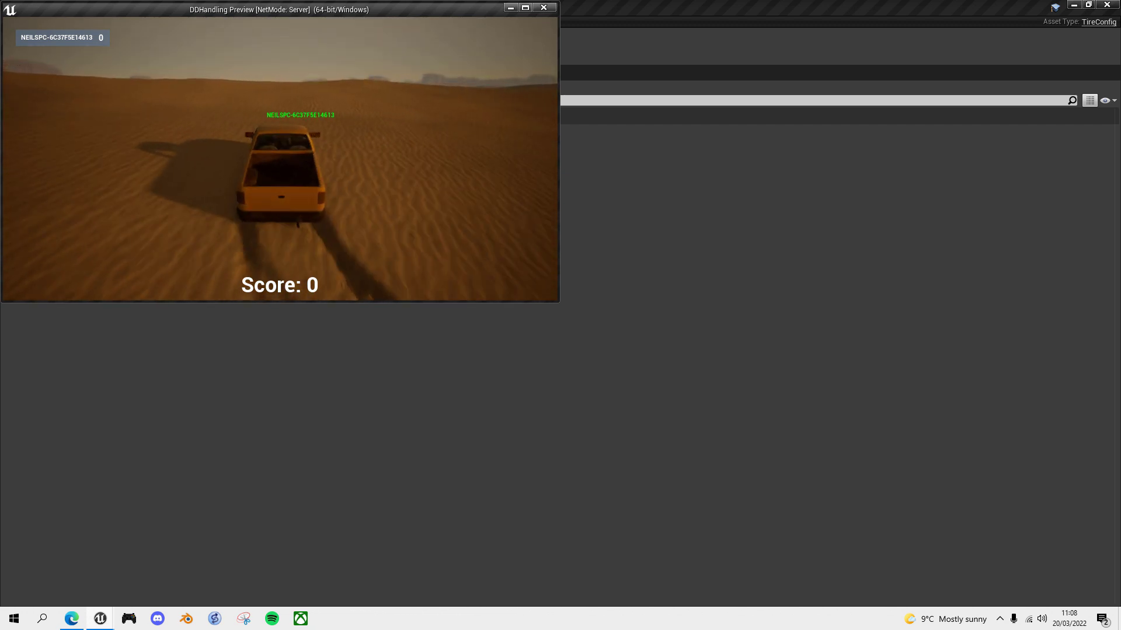
{"action": "key", "text": "a"}
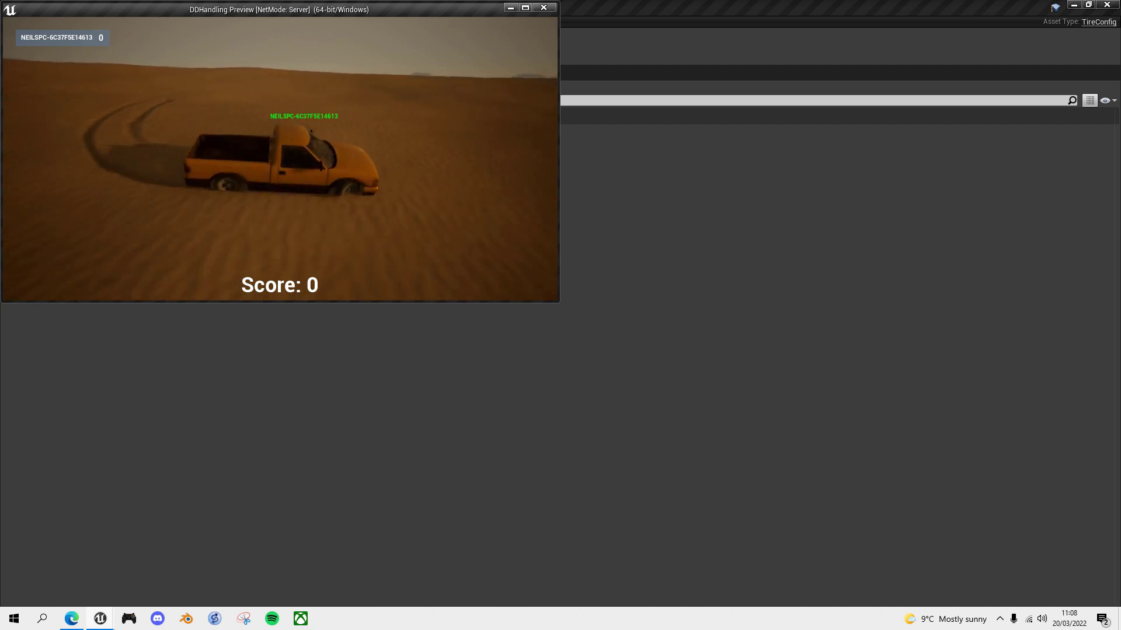
{"action": "key", "text": "d"}
{"action": "key", "text": "d"}
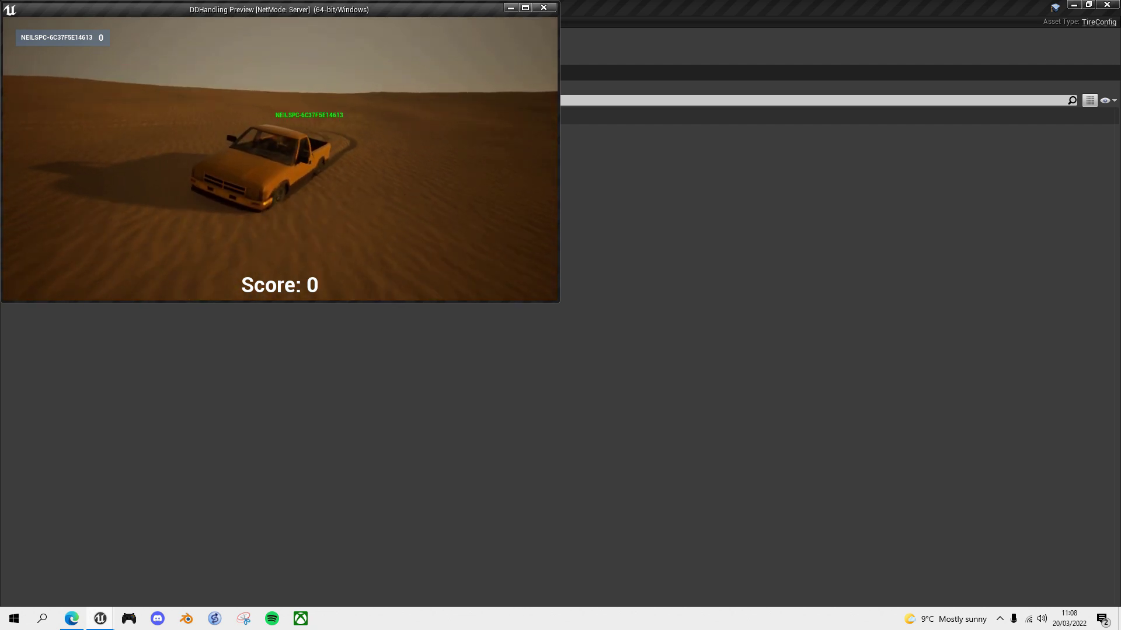
{"action": "key", "text": "a"}
{"action": "key", "text": "a"}
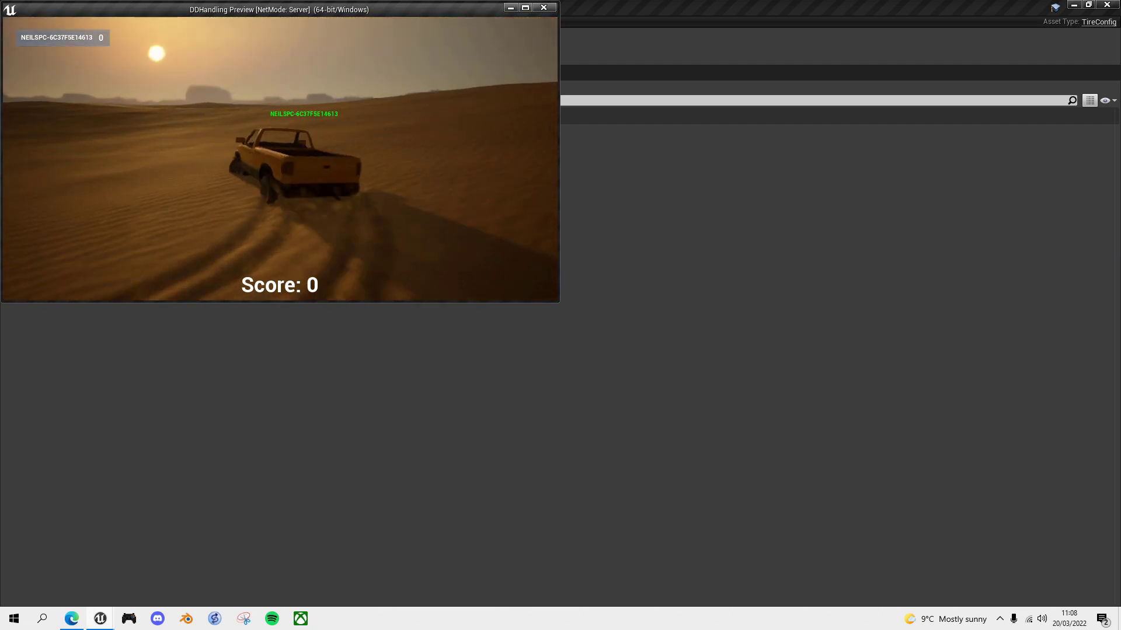
{"action": "key", "text": "d"}
{"action": "key", "text": "a"}
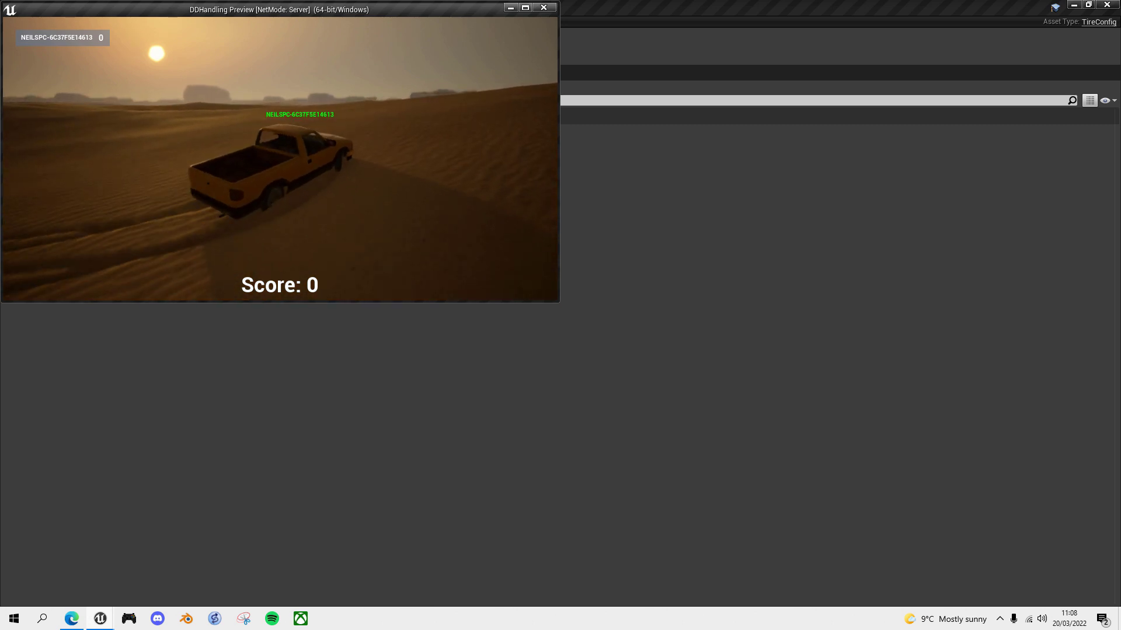
{"action": "key", "text": "d"}
{"action": "key", "text": "w"}
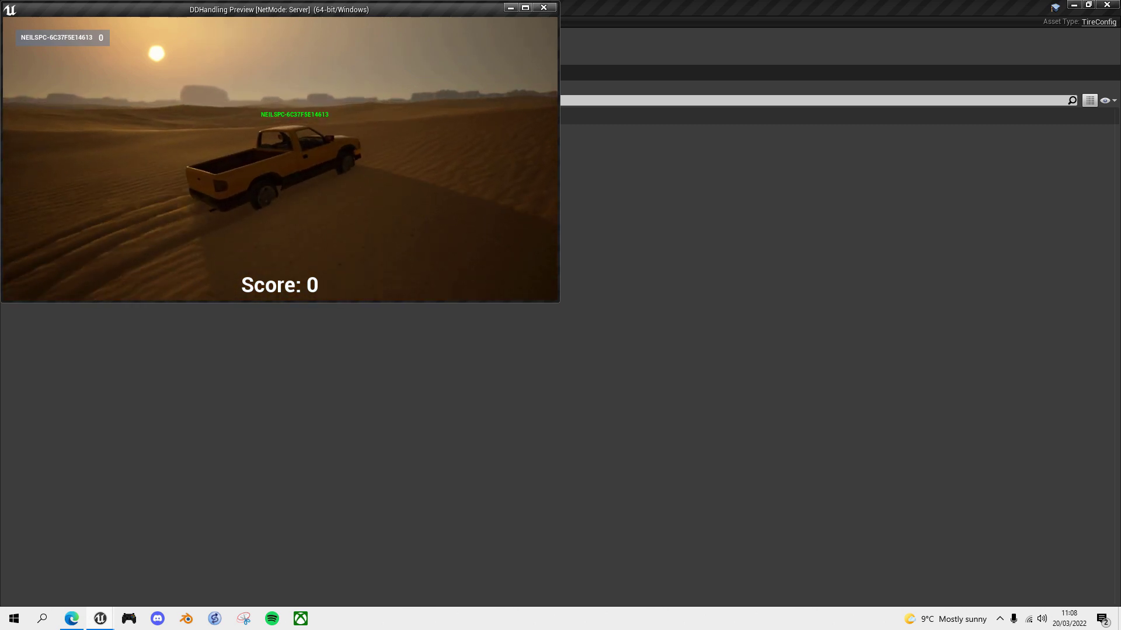
{"action": "key", "text": "w"}
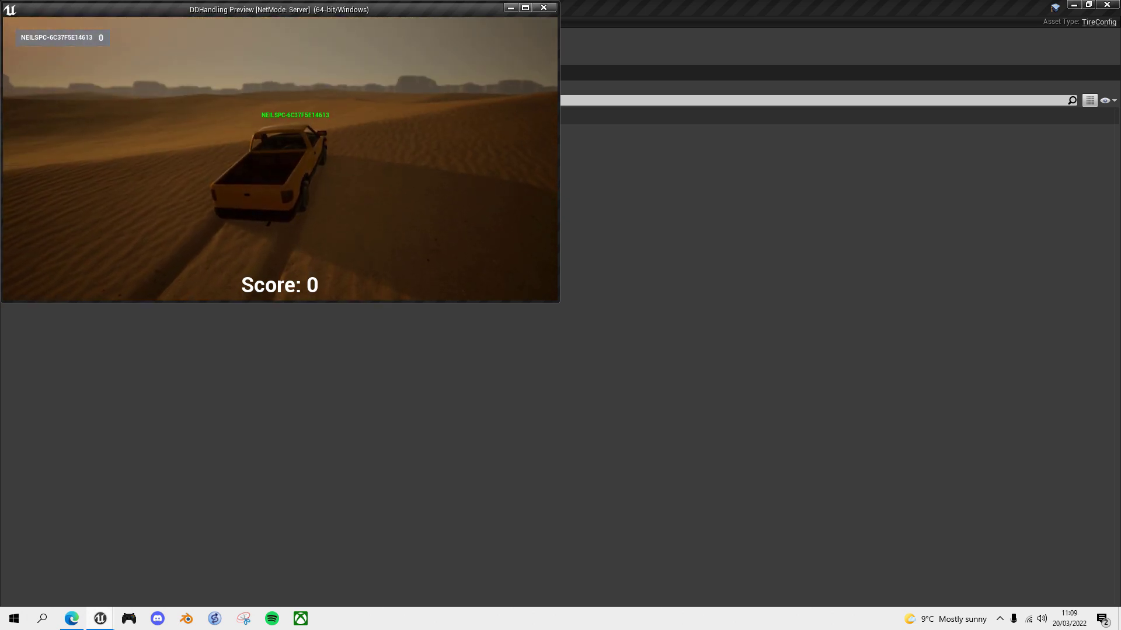
{"action": "key", "text": "d"}
{"action": "key", "text": "w"}
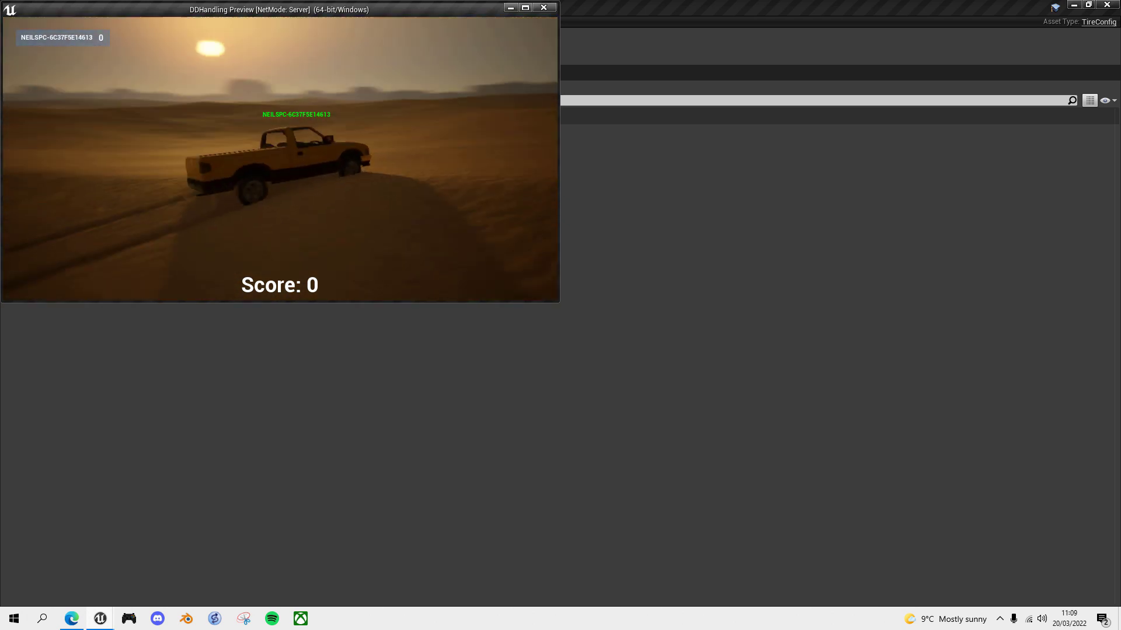
{"action": "key", "text": "a"}
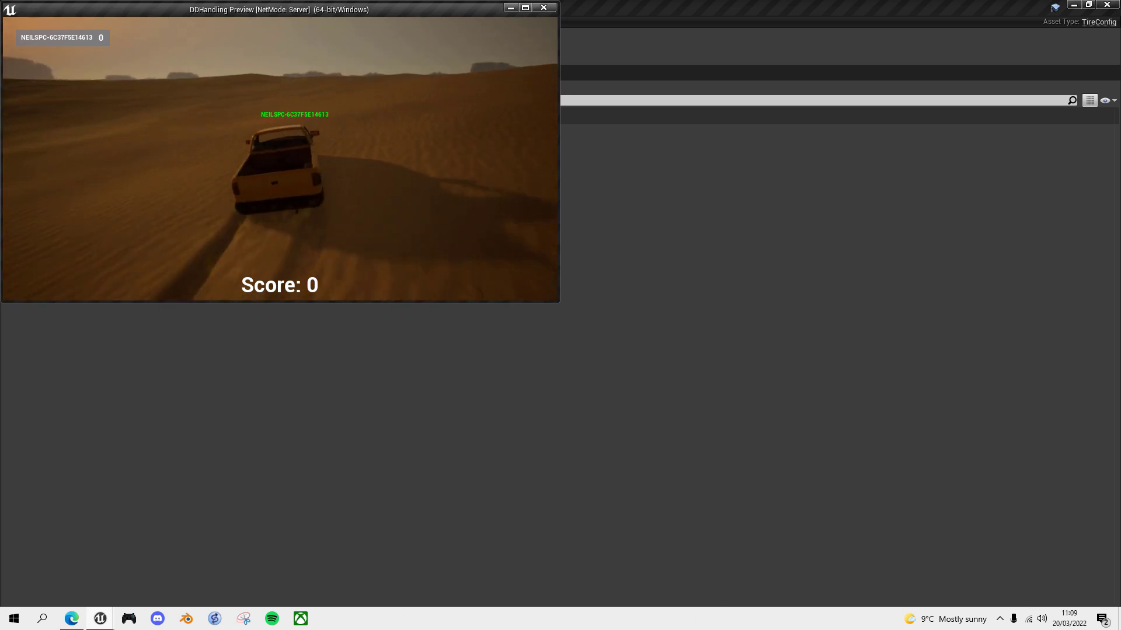
{"action": "key", "text": "a"}
{"action": "key", "text": "d"}
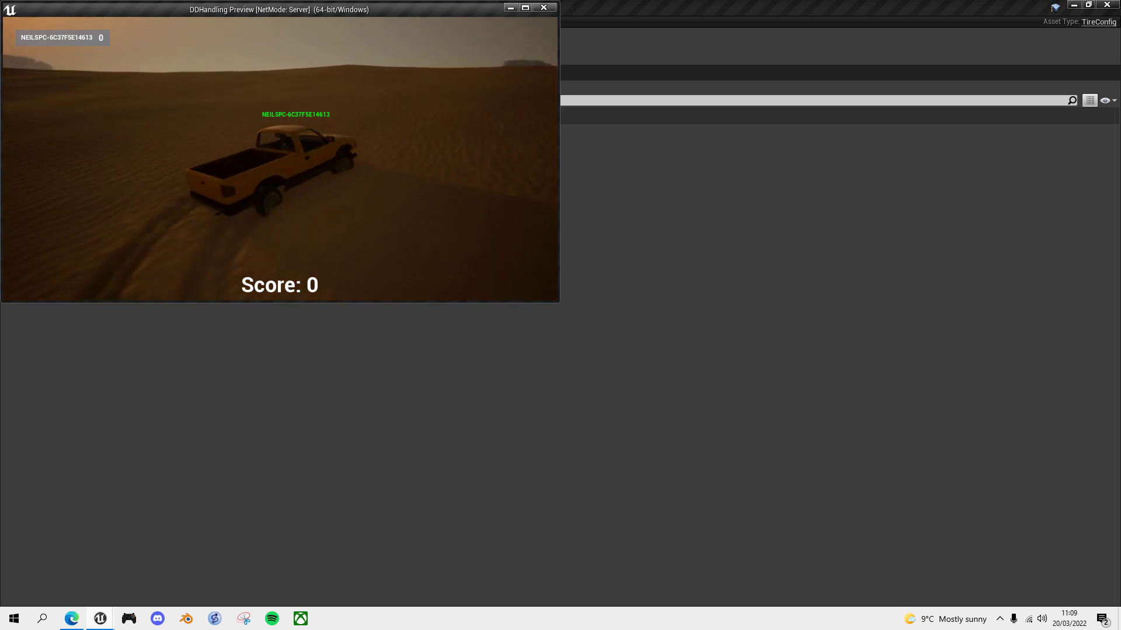
{"action": "key", "text": "a"}
{"action": "key", "text": "d"}
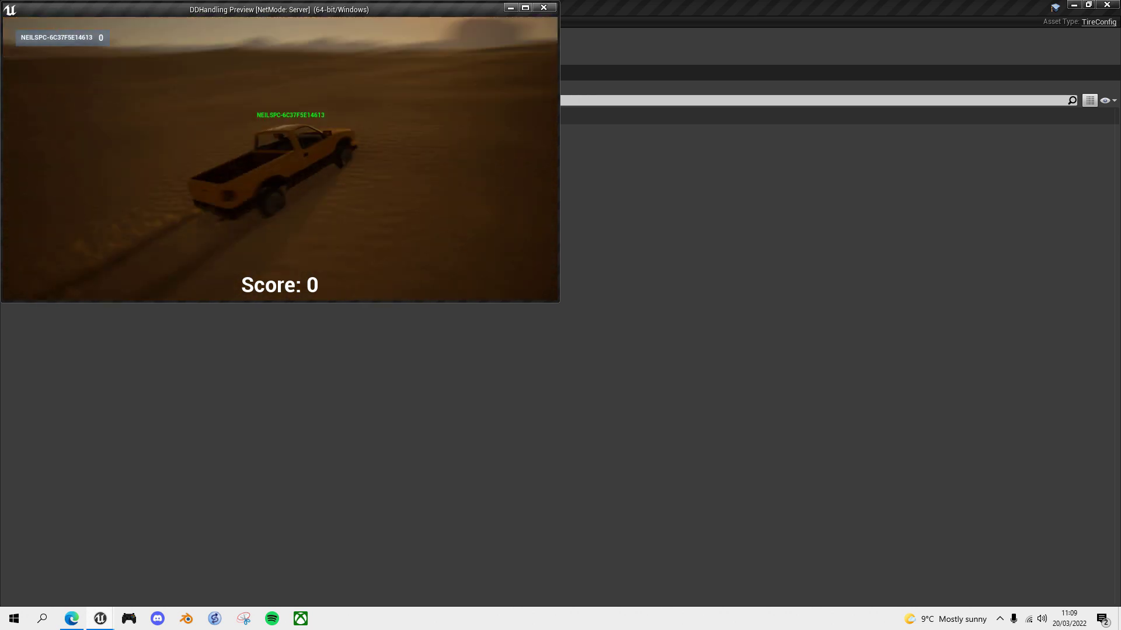
{"action": "key", "text": "d"}
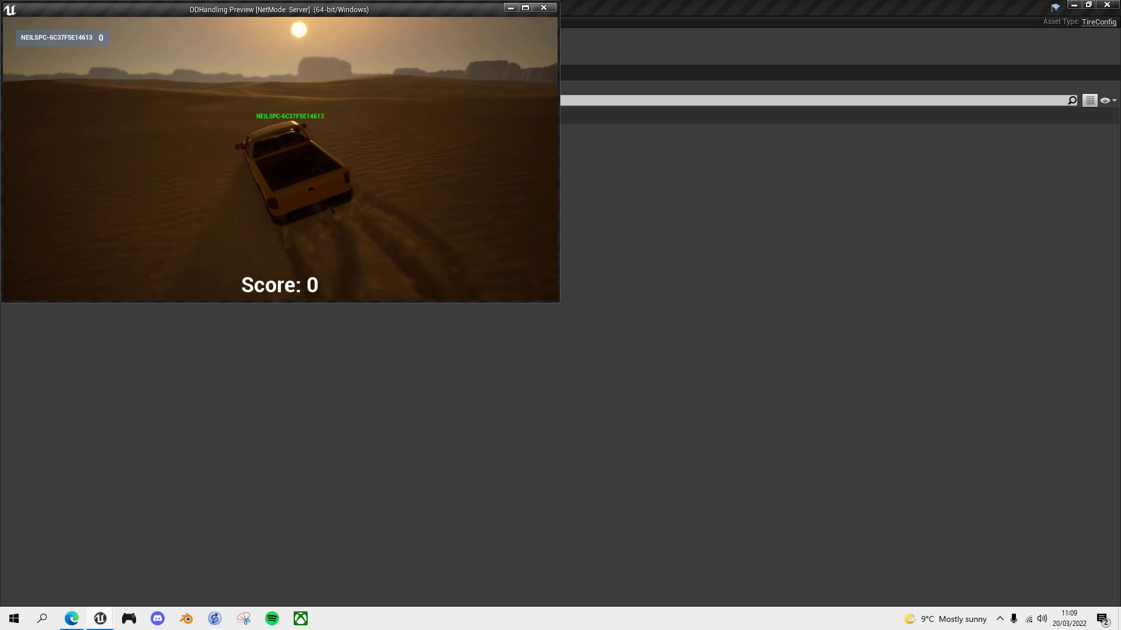
{"action": "key", "text": "d"}
{"action": "key", "text": "d"}
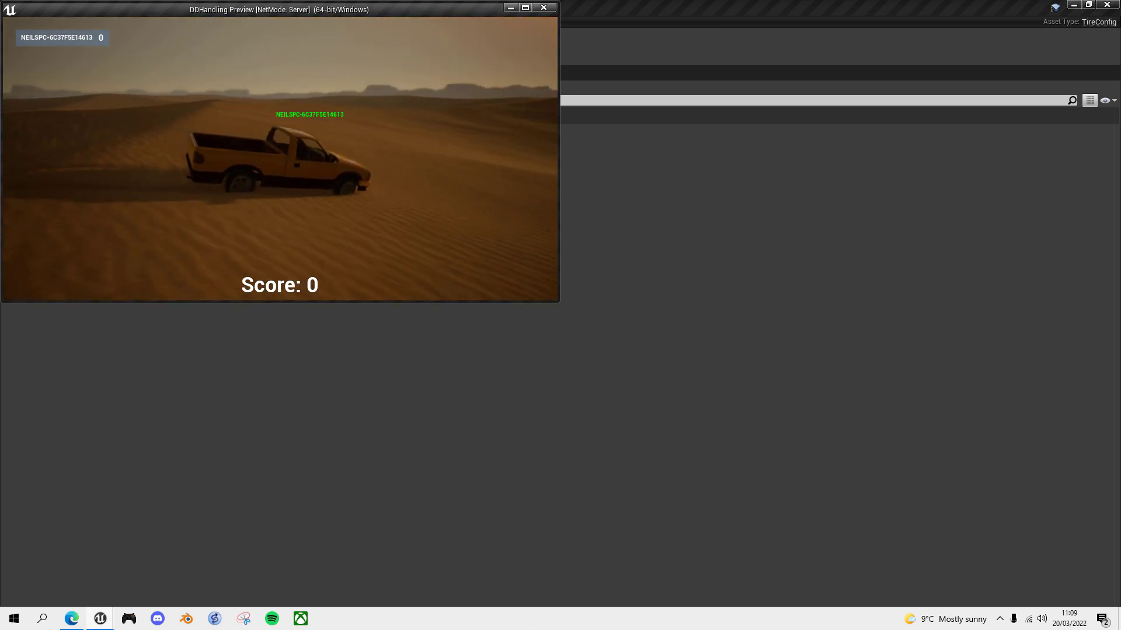
{"action": "key", "text": "a"}
{"action": "key", "text": "d"}
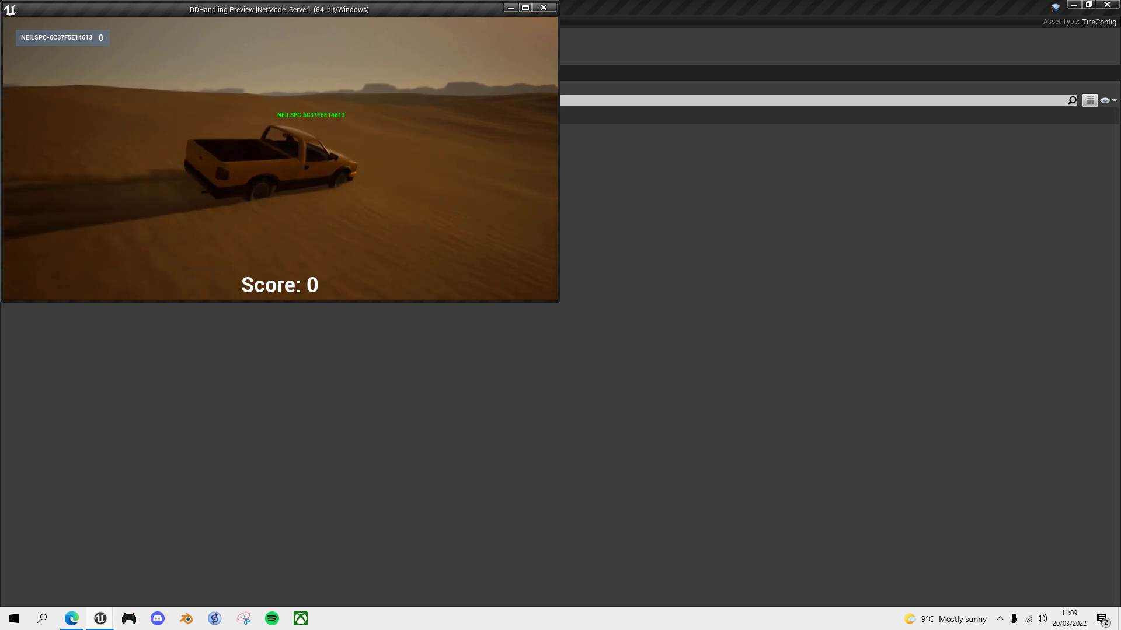
{"action": "key", "text": "a"}
{"action": "key", "text": "d"}
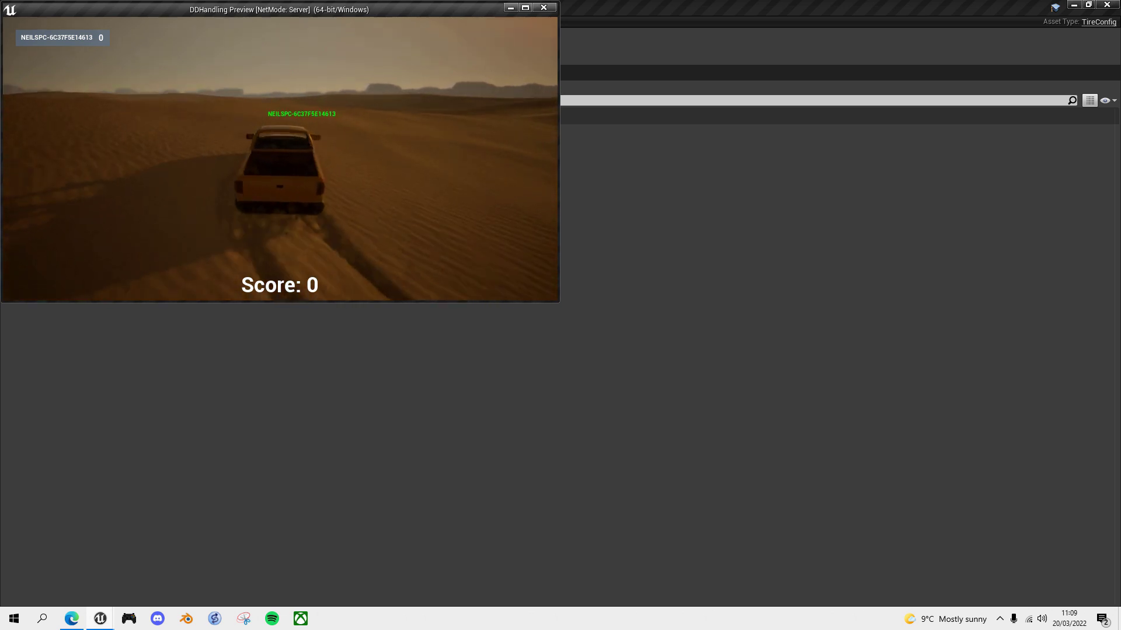
{"action": "key", "text": "a"}
{"action": "key", "text": "a"}
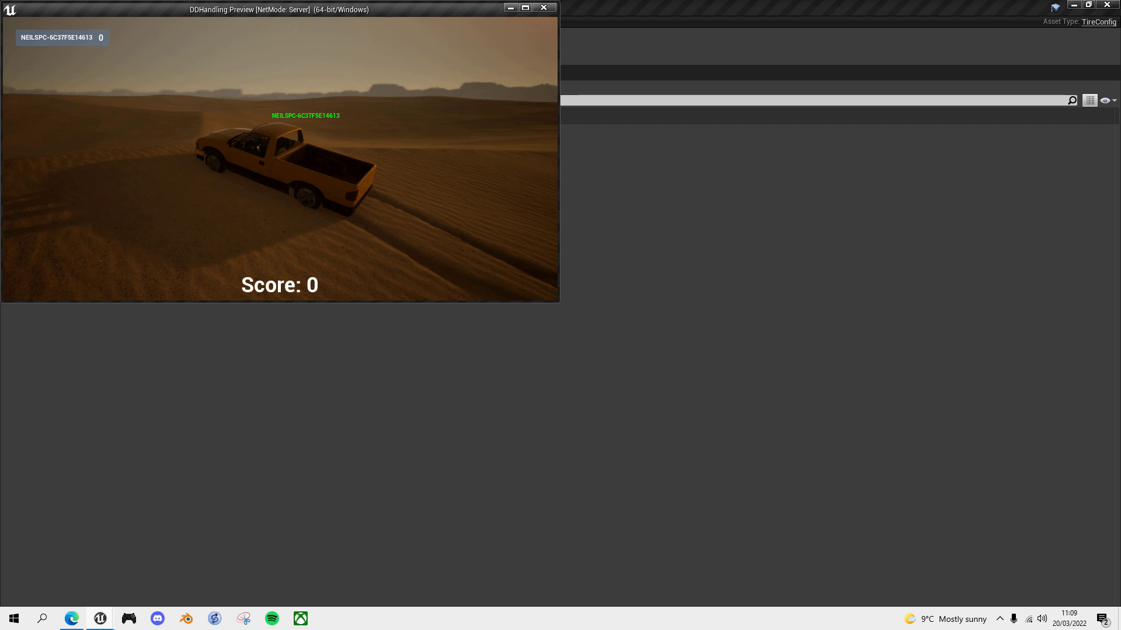
{"action": "key", "text": "Escape"}
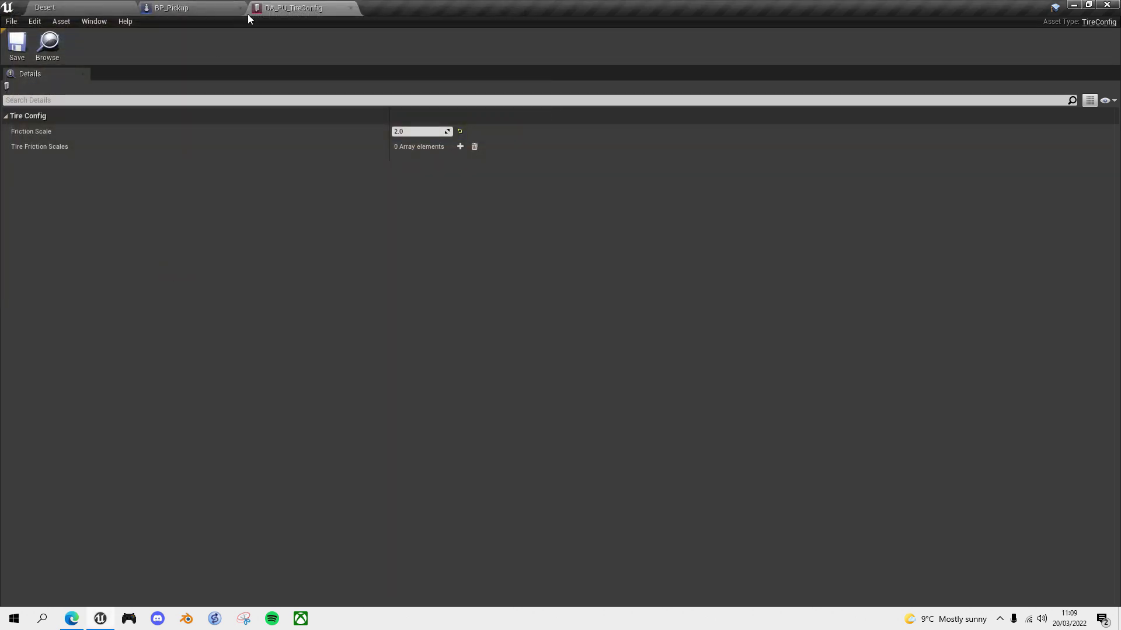
Step: Close the tire config asset, set the Vehicle Movement component's Mass to 500.0 in BP_Pickup, and compile and save the blueprint
{"action": "left_click", "coordinate": [350, 7]}
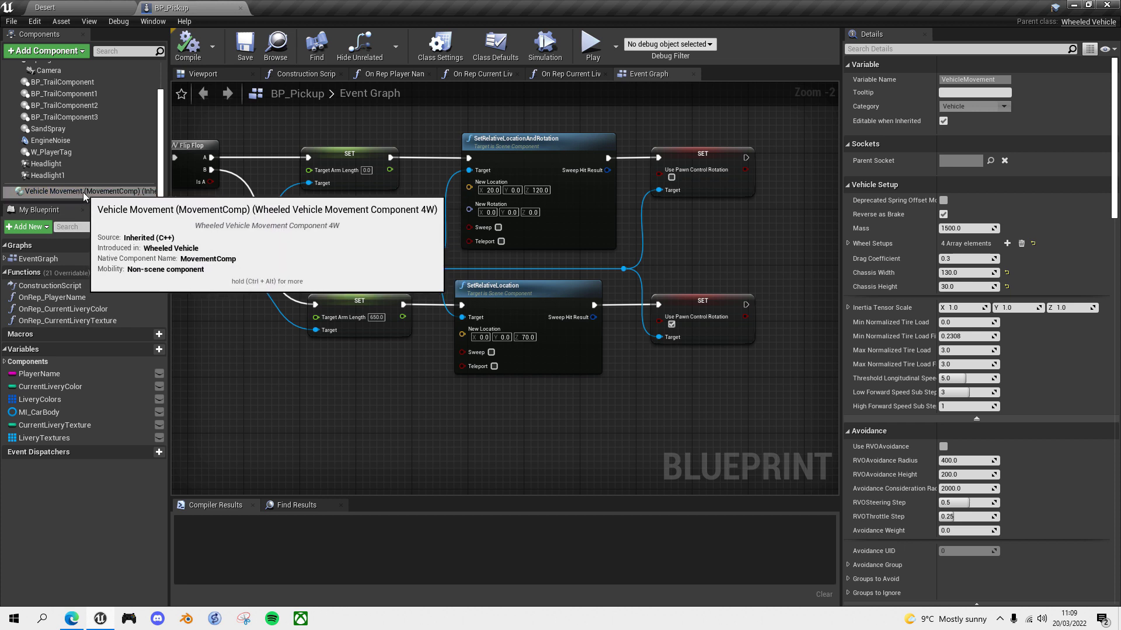
{"action": "left_click", "coordinate": [956, 229]}
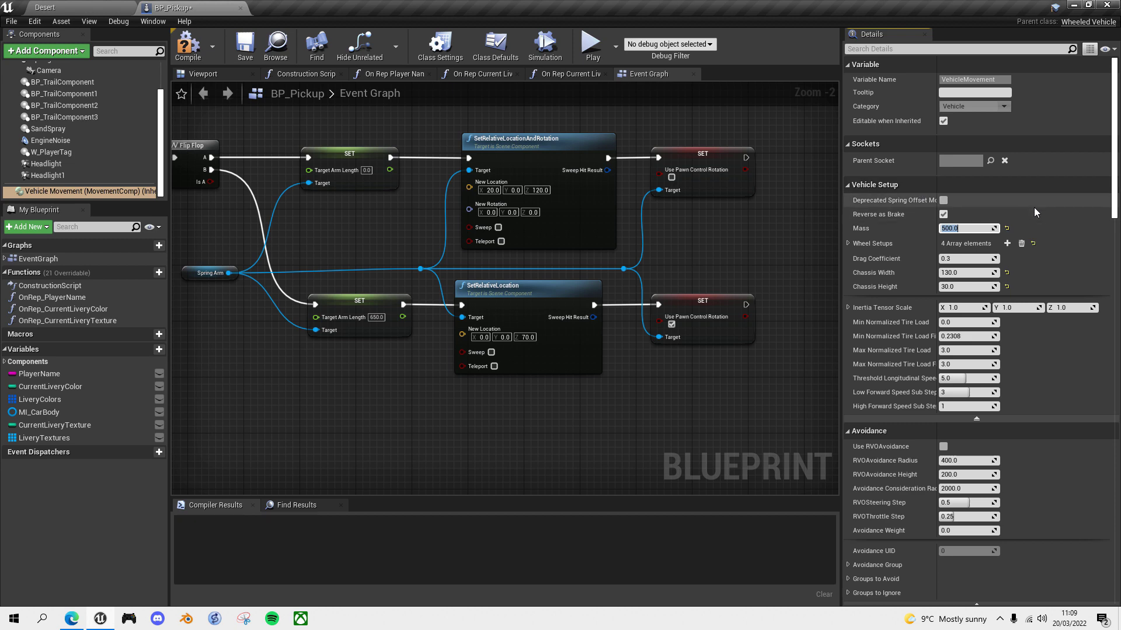
{"action": "key", "text": "ctrl+s"}
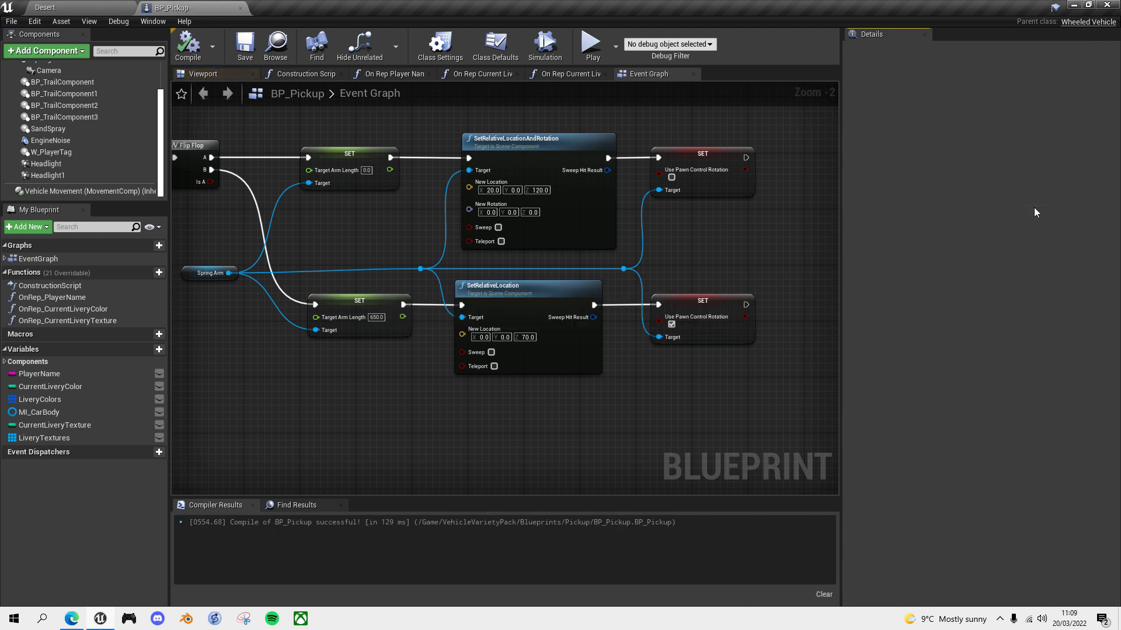
Step: Play the level, test-drive the pickup with the 500.0 mass, resetting it after each rollover, and end the play session
{"action": "key", "text": "alt+p"}
{"action": "key", "text": "w"}
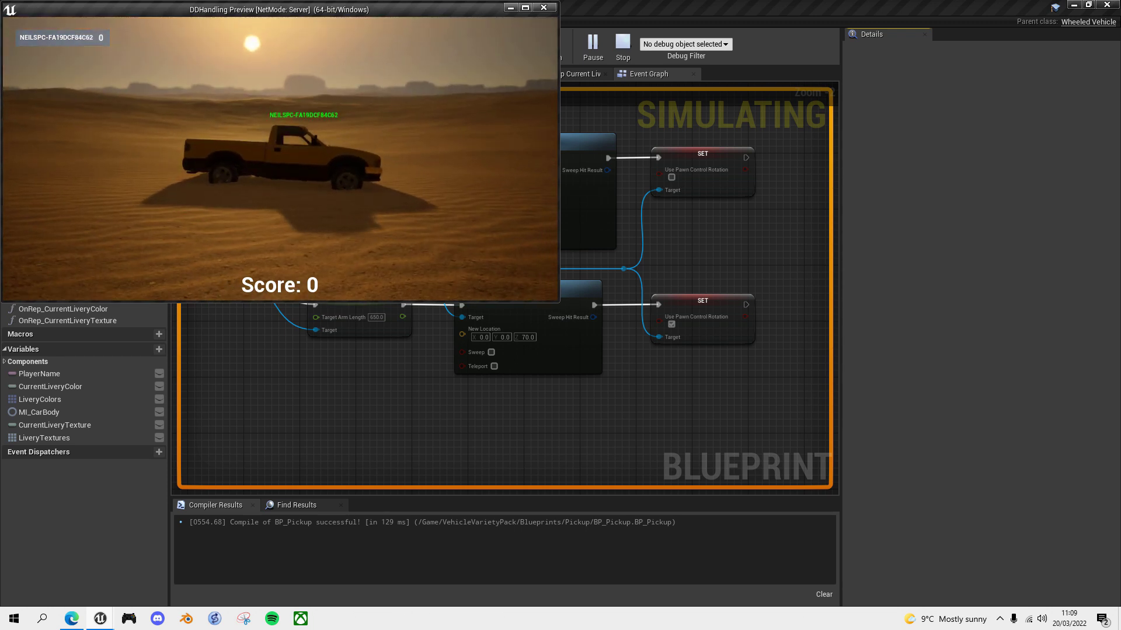
{"action": "key", "text": "a"}
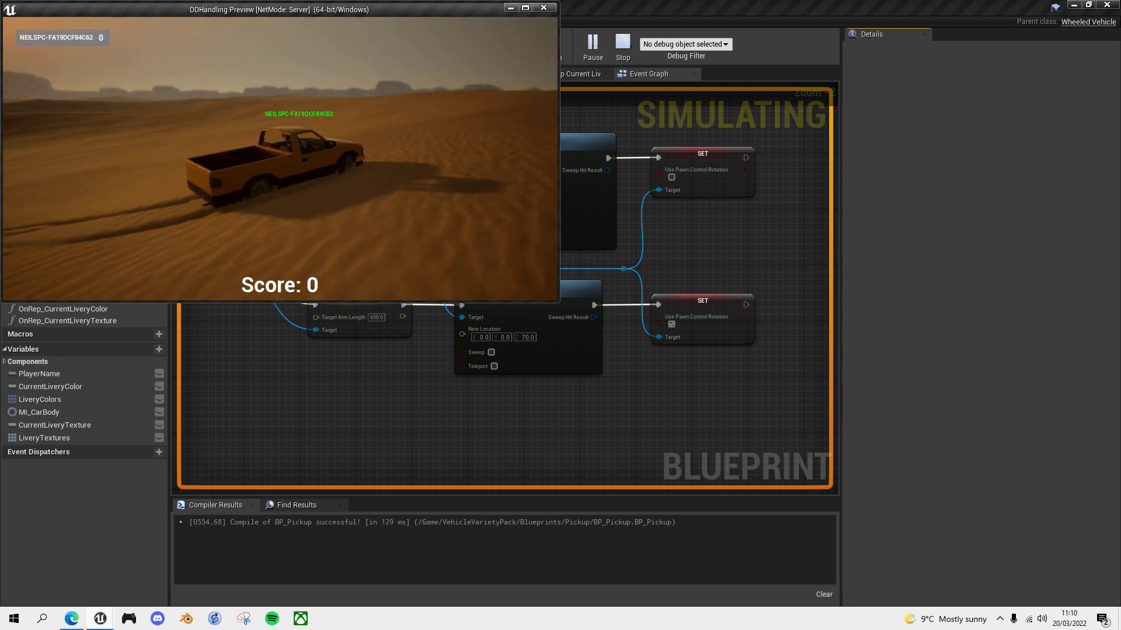
{"action": "key", "text": "a"}
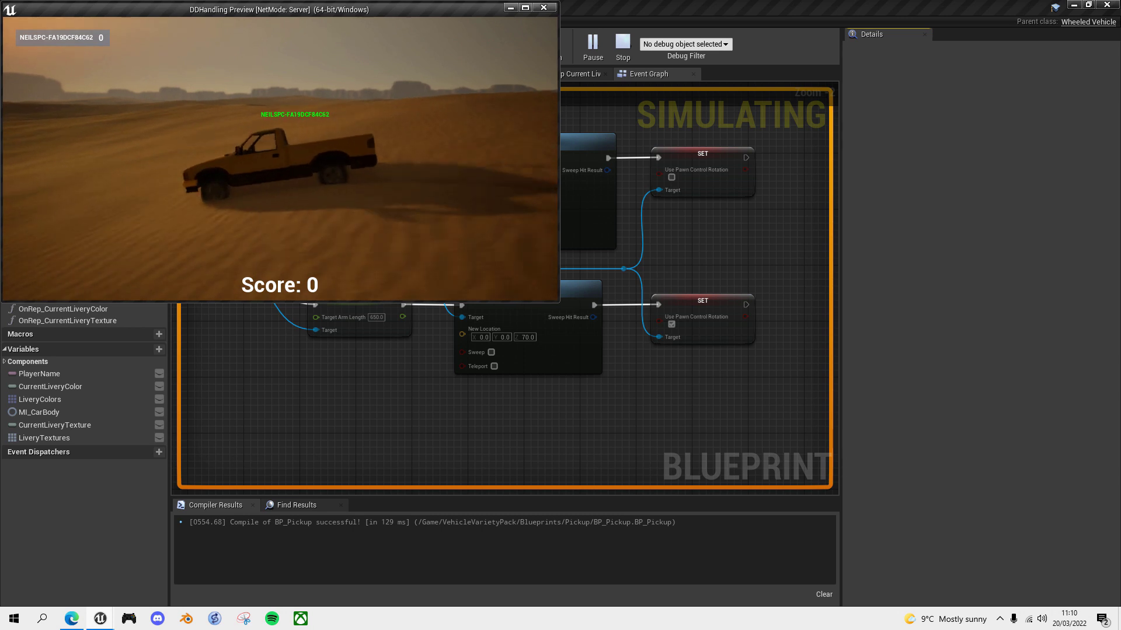
{"action": "key", "text": "w"}
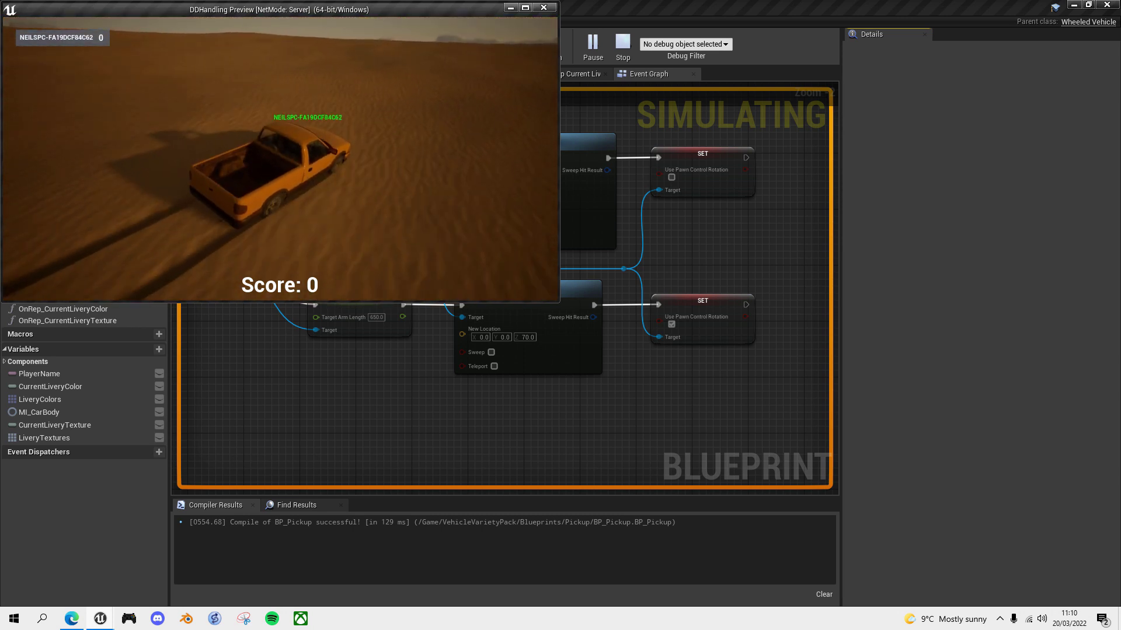
{"action": "key", "text": "d"}
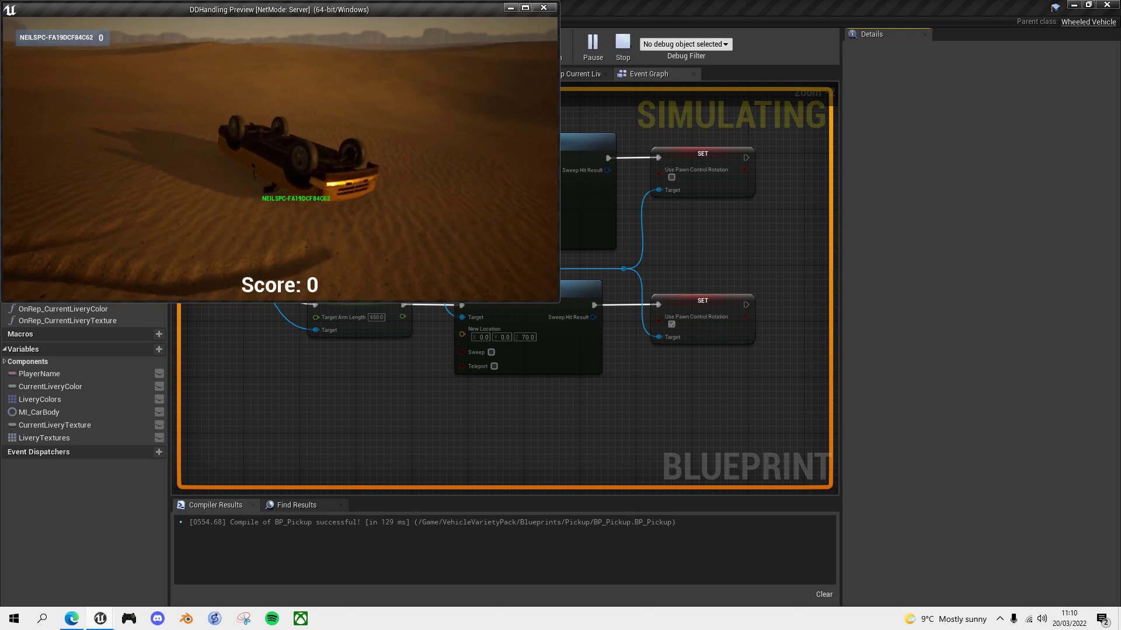
{"action": "key", "text": "r"}
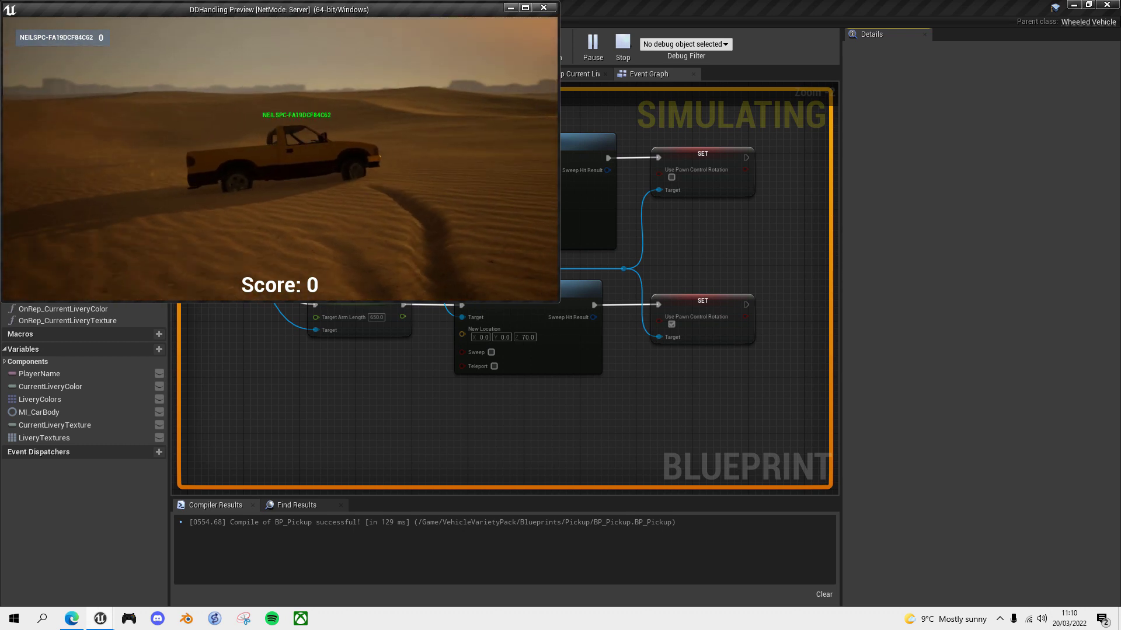
{"action": "key", "text": "a"}
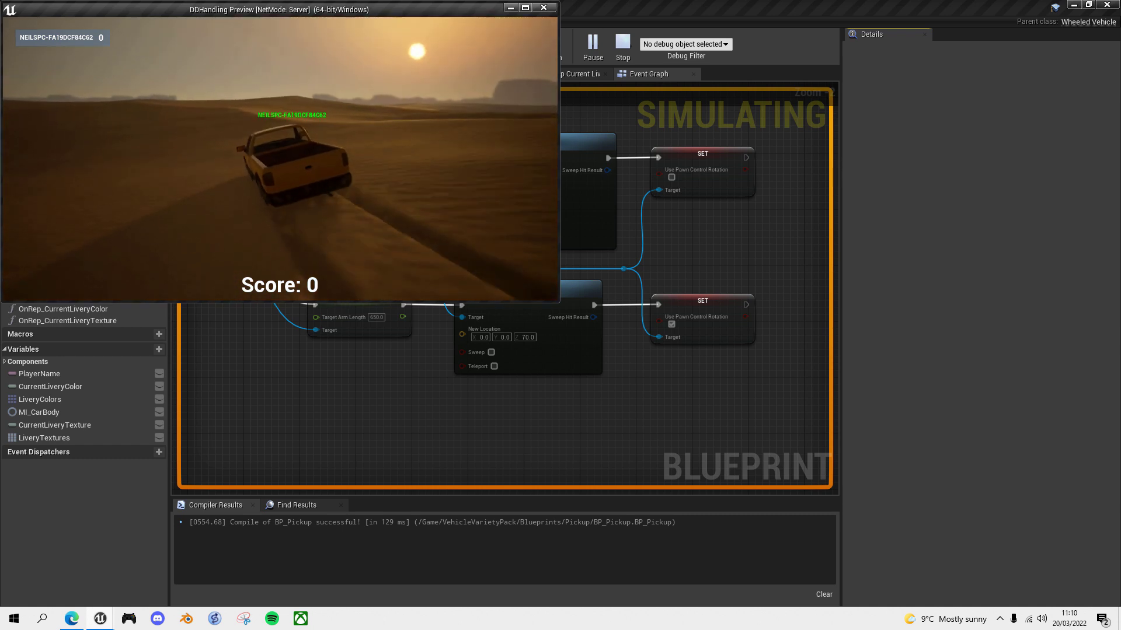
{"action": "key", "text": "d"}
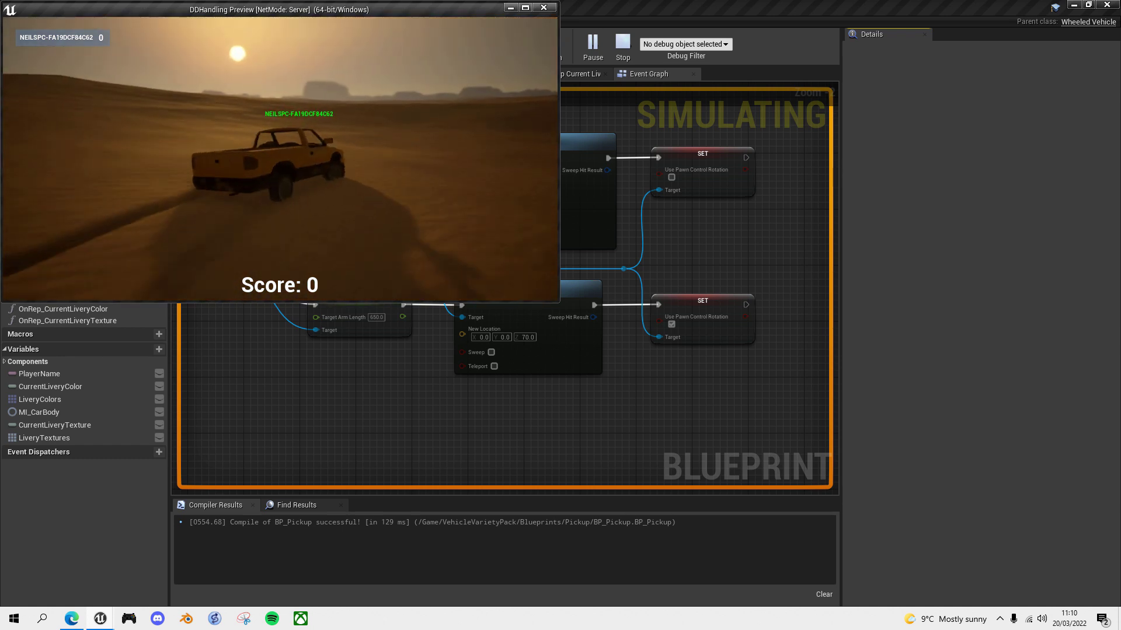
{"action": "key", "text": "a"}
{"action": "key", "text": "d"}
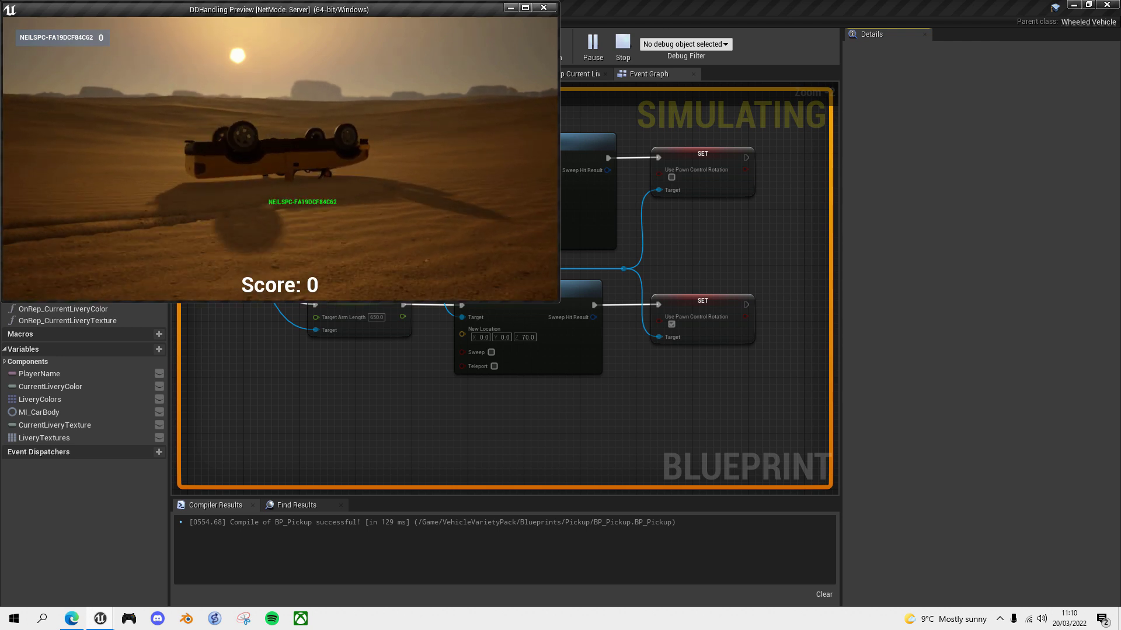
{"action": "key", "text": "r"}
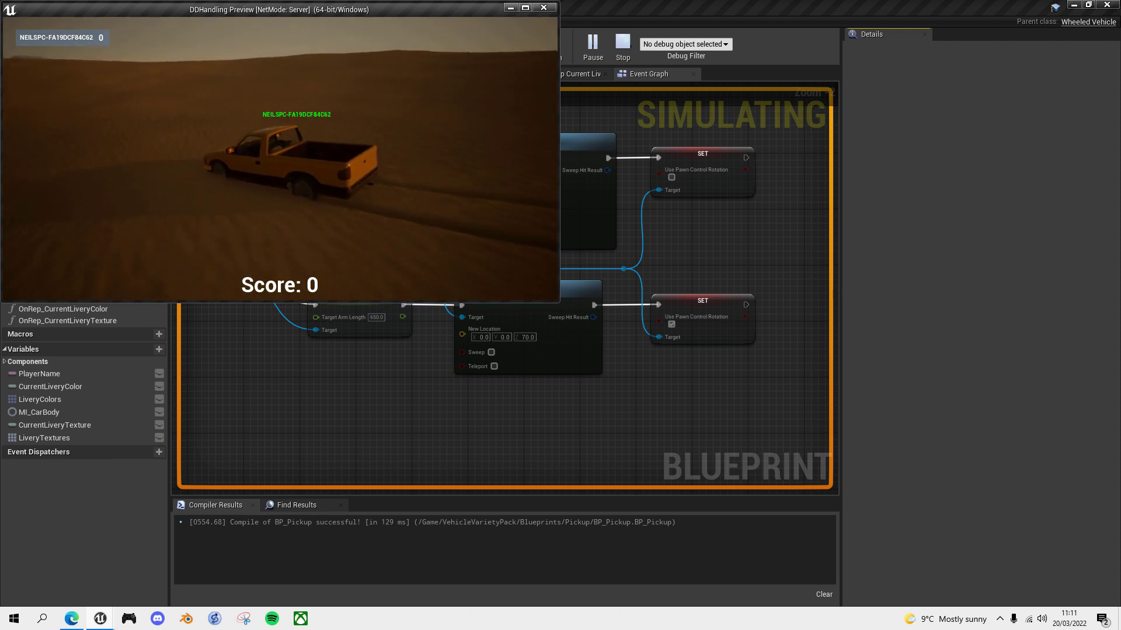
{"action": "key", "text": "Escape"}
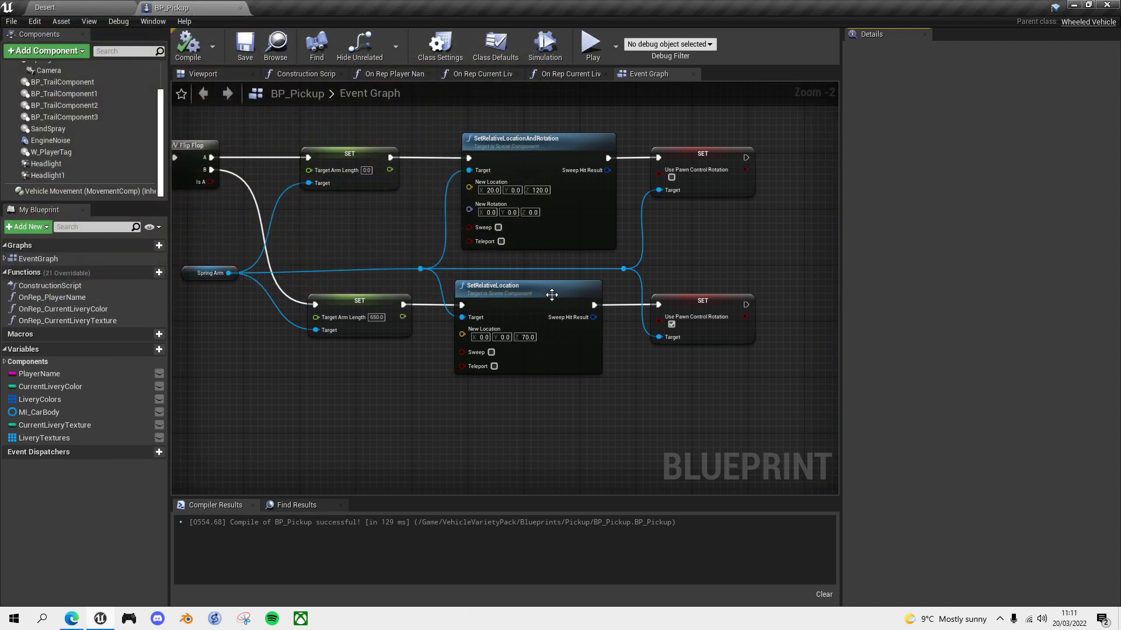
Step: Return to the Desert level and set the project's Default Gravity Z to -980.0 in the Project Settings physics constants
{"action": "left_click", "coordinate": [85, 9]}
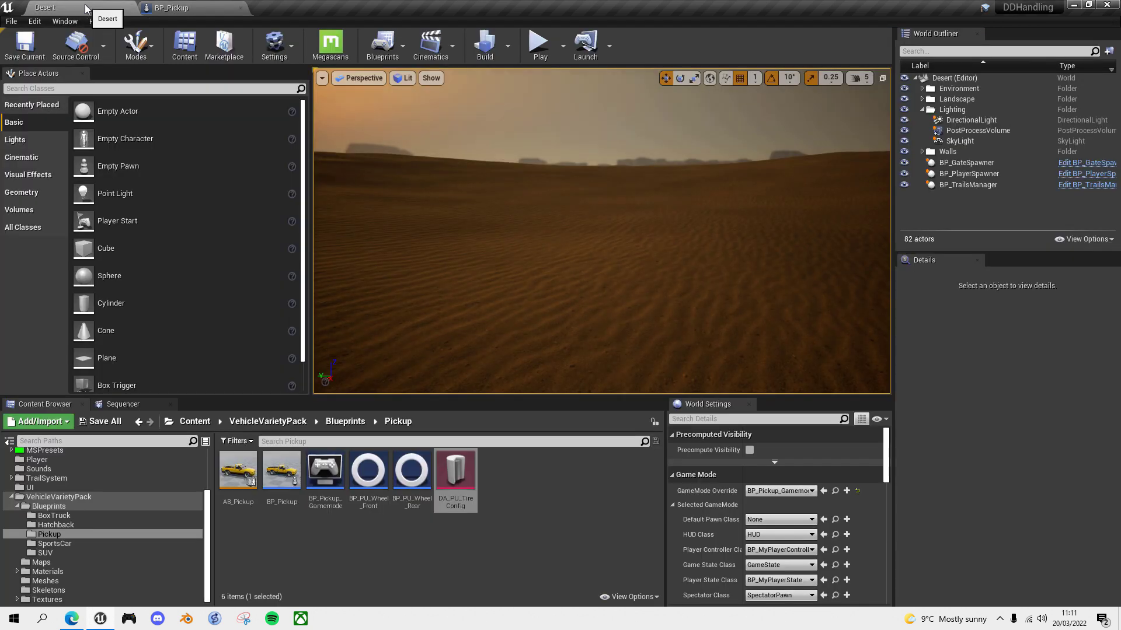
{"action": "left_click", "coordinate": [291, 43]}
{"action": "left_click", "coordinate": [331, 93]}
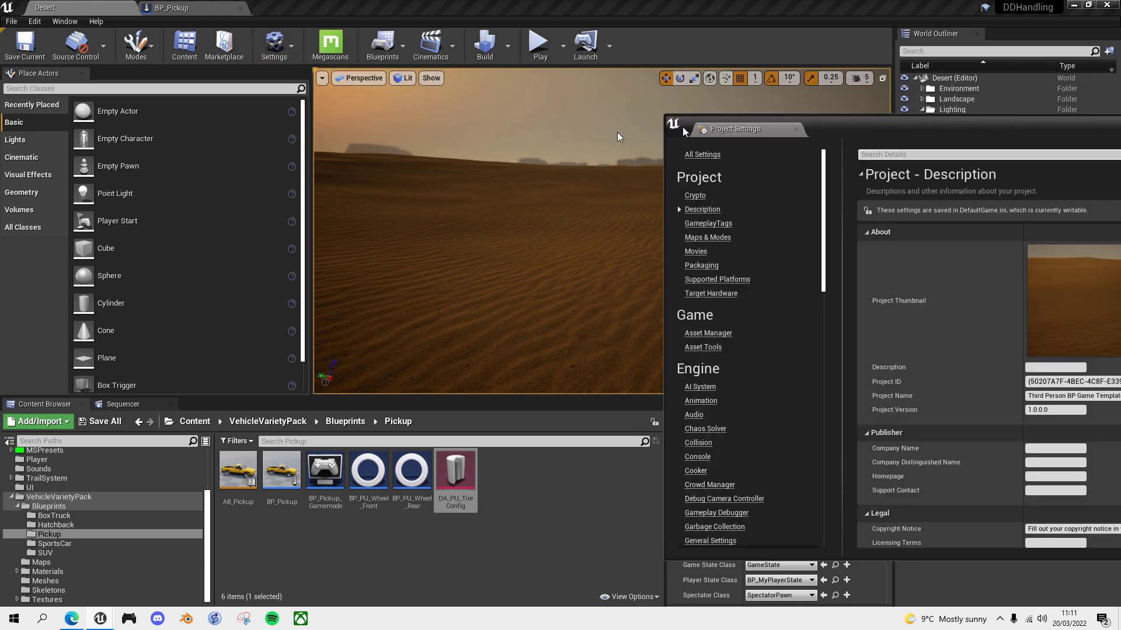
{"action": "left_click_drag", "start_coordinate": [682, 132], "coordinate": [292, 77]}
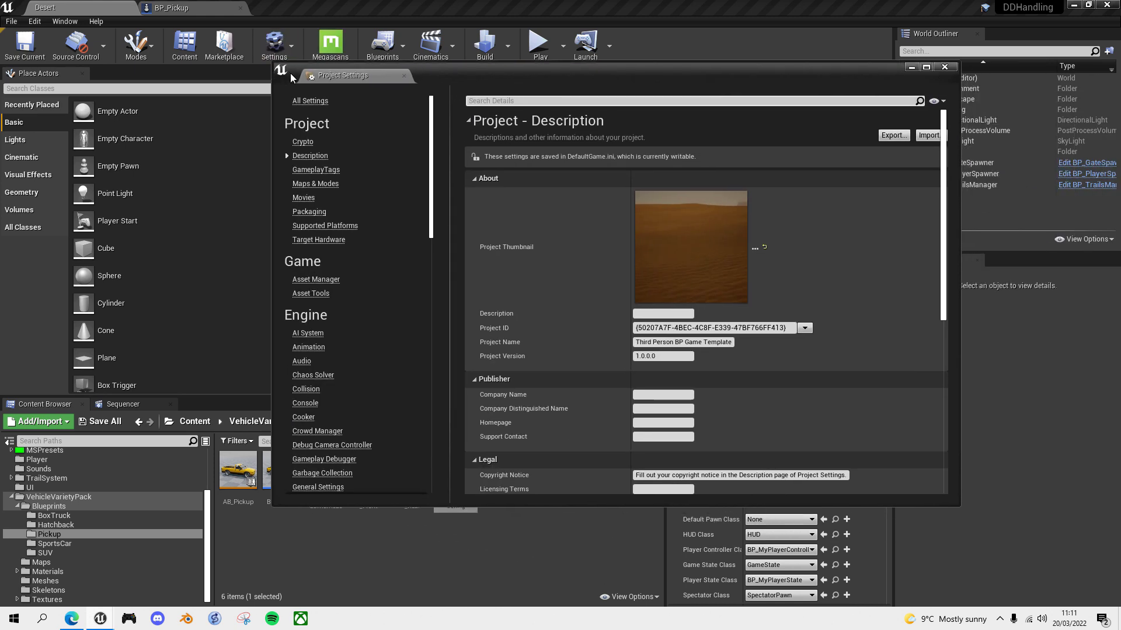
{"action": "left_click", "coordinate": [533, 102]}
{"action": "type", "text": "gravity"}
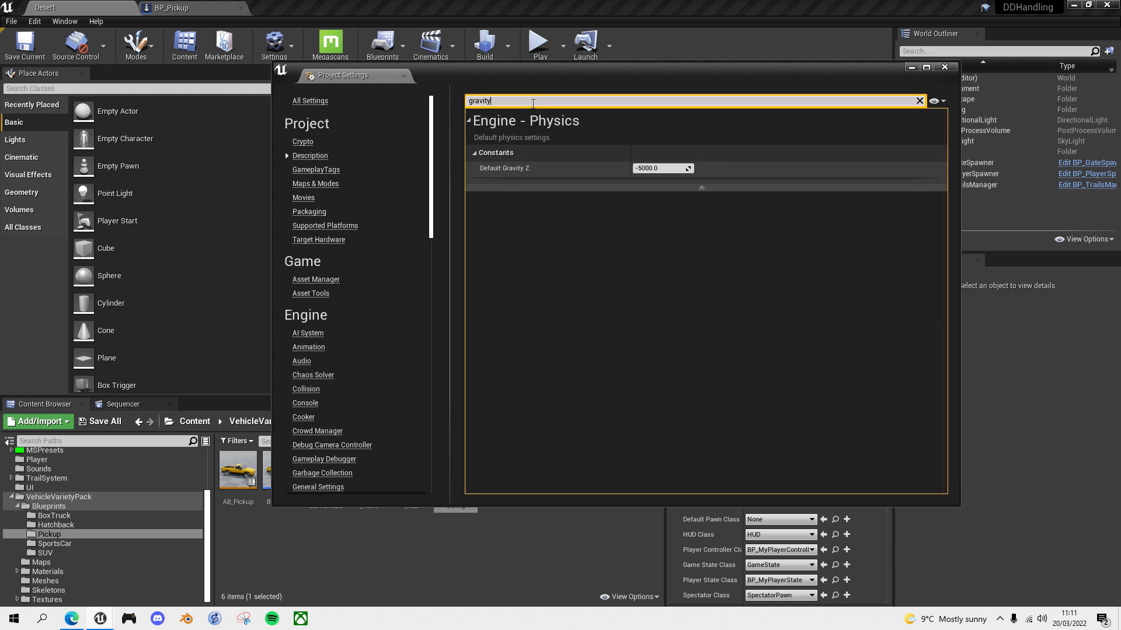
{"action": "left_click", "coordinate": [654, 169]}
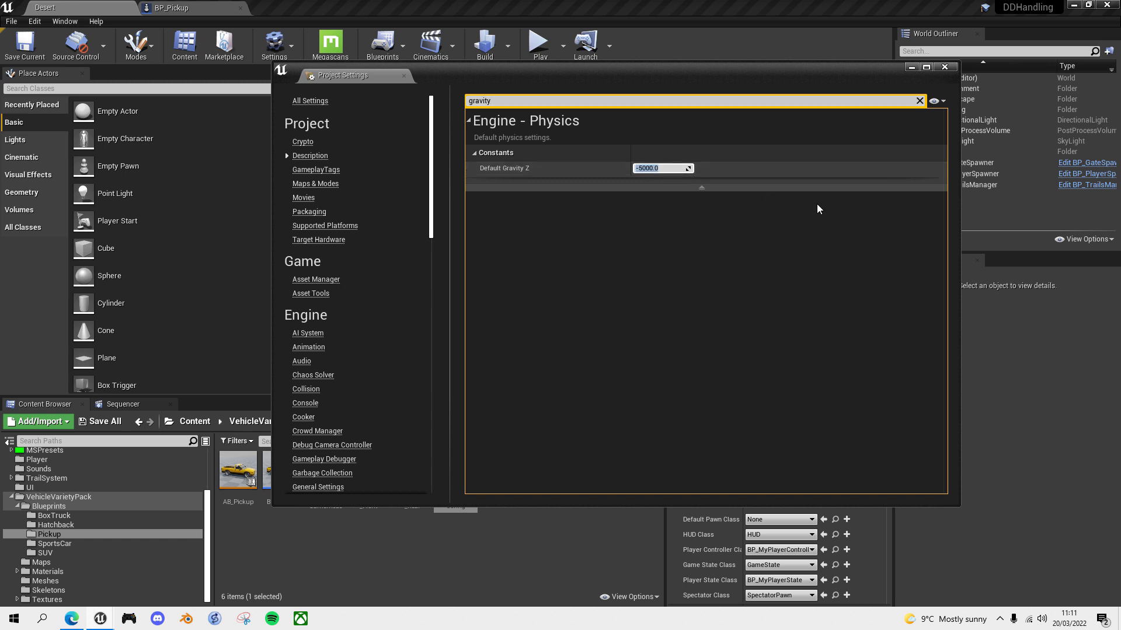
{"action": "type", "text": "-980"}
{"action": "key", "text": "Return"}
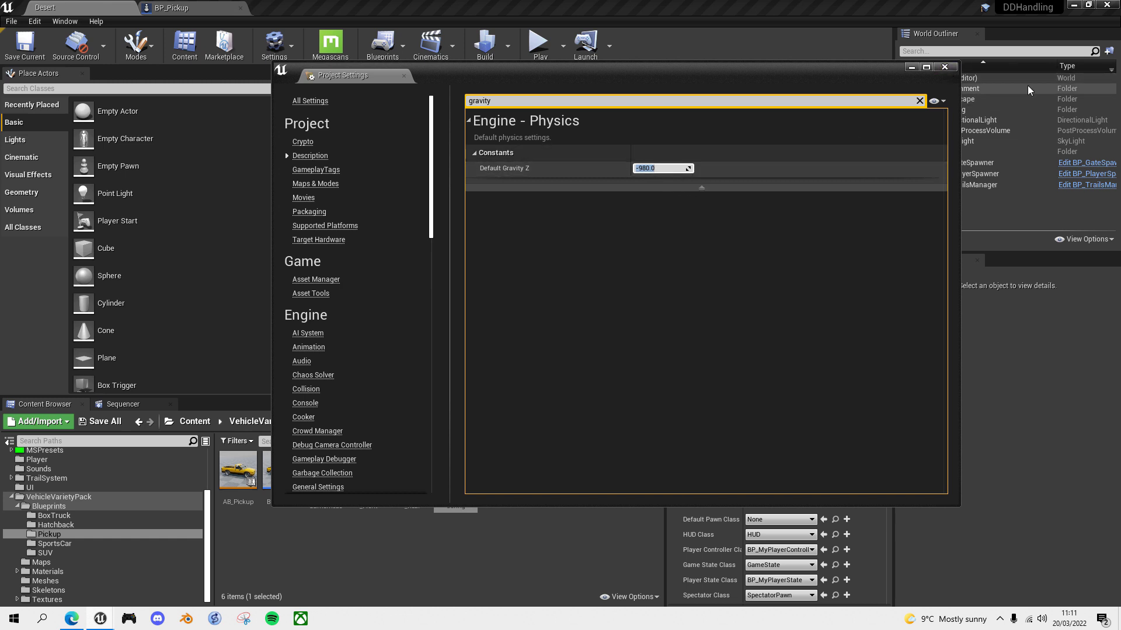
{"action": "left_click", "coordinate": [945, 68]}
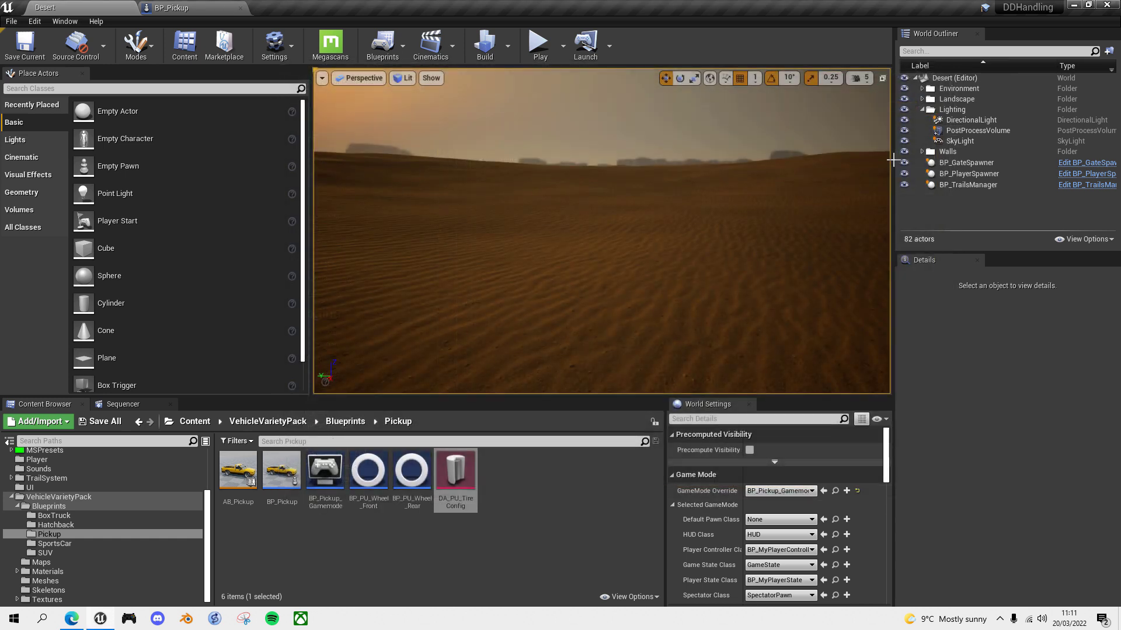
Step: Play the Desert level, test-drive the pickup with the -980.0 gravity through straights and turns, and end the play session
{"action": "key", "text": "alt+p"}
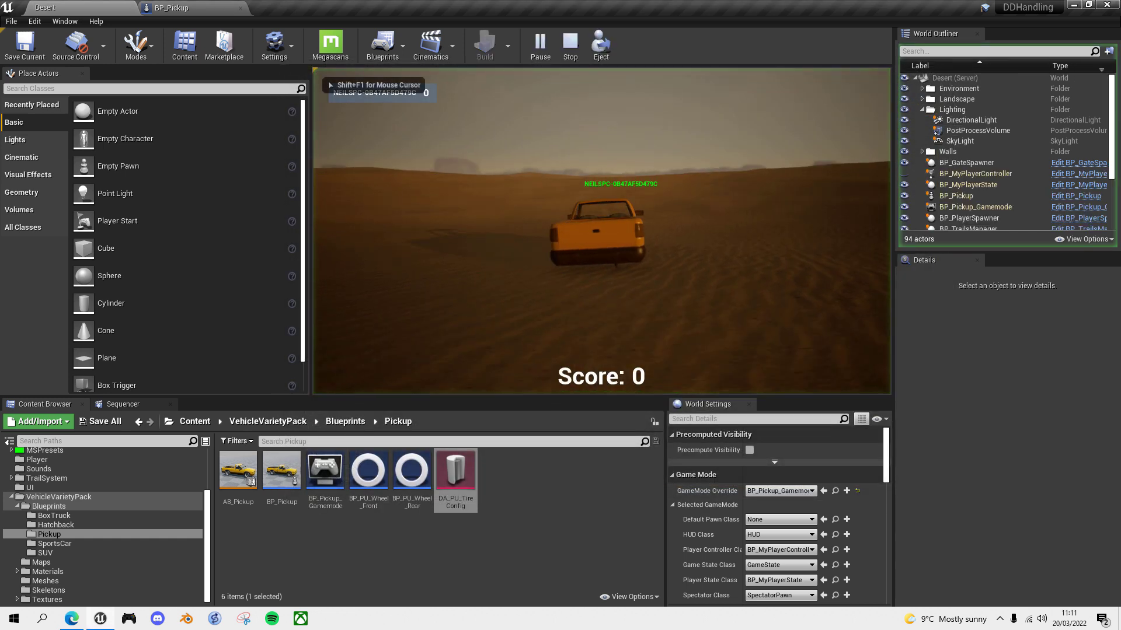
{"action": "key", "text": "w"}
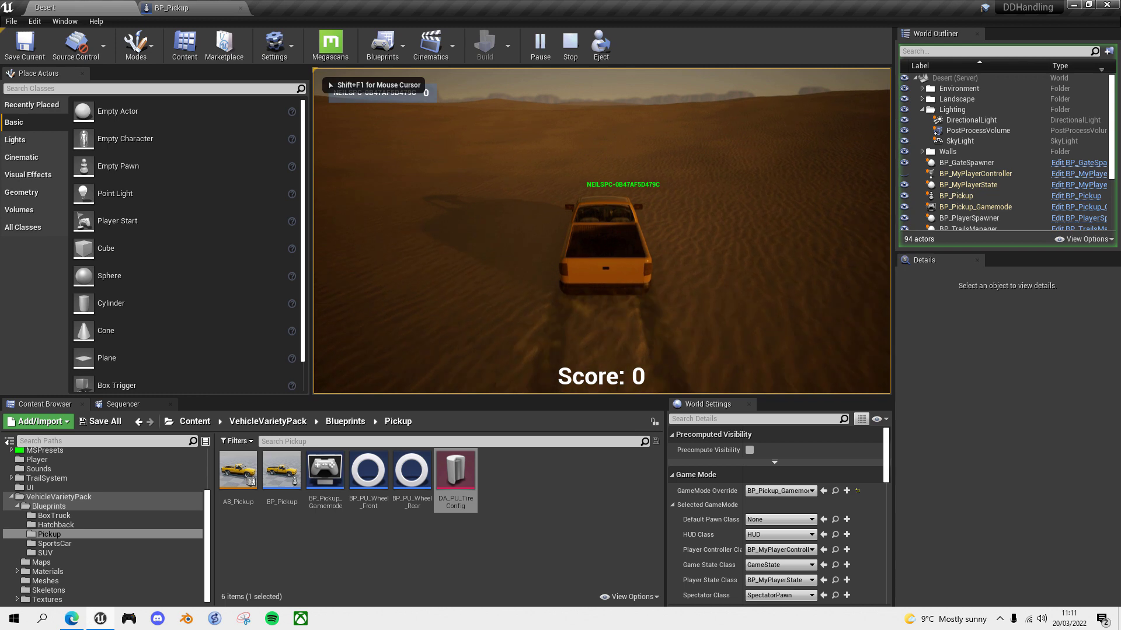
{"action": "key", "text": "d"}
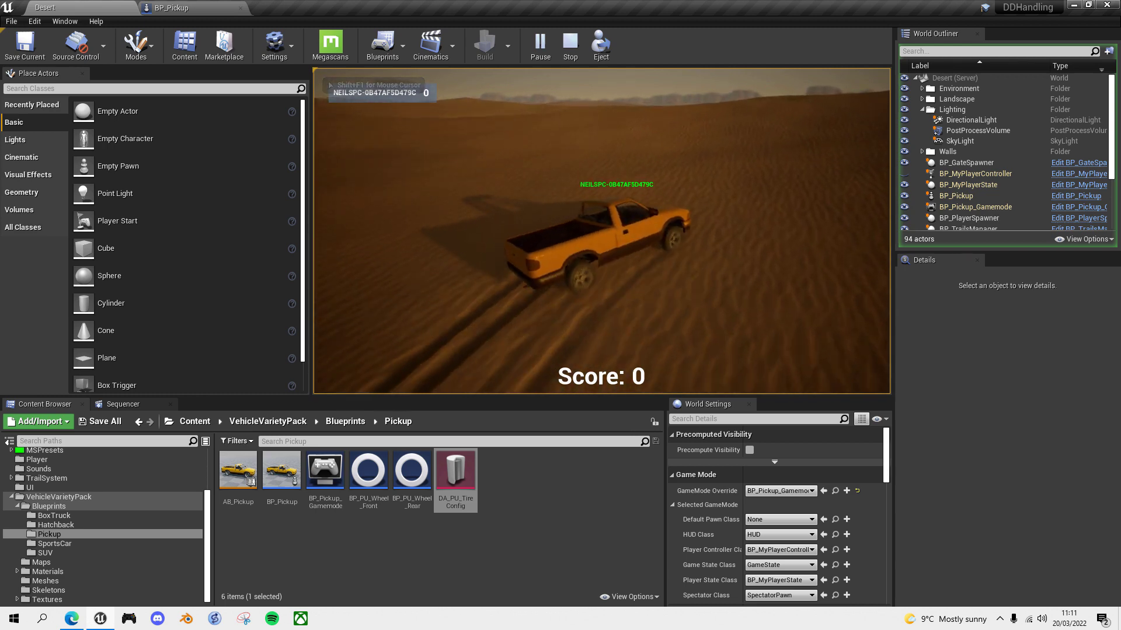
{"action": "key", "text": "d"}
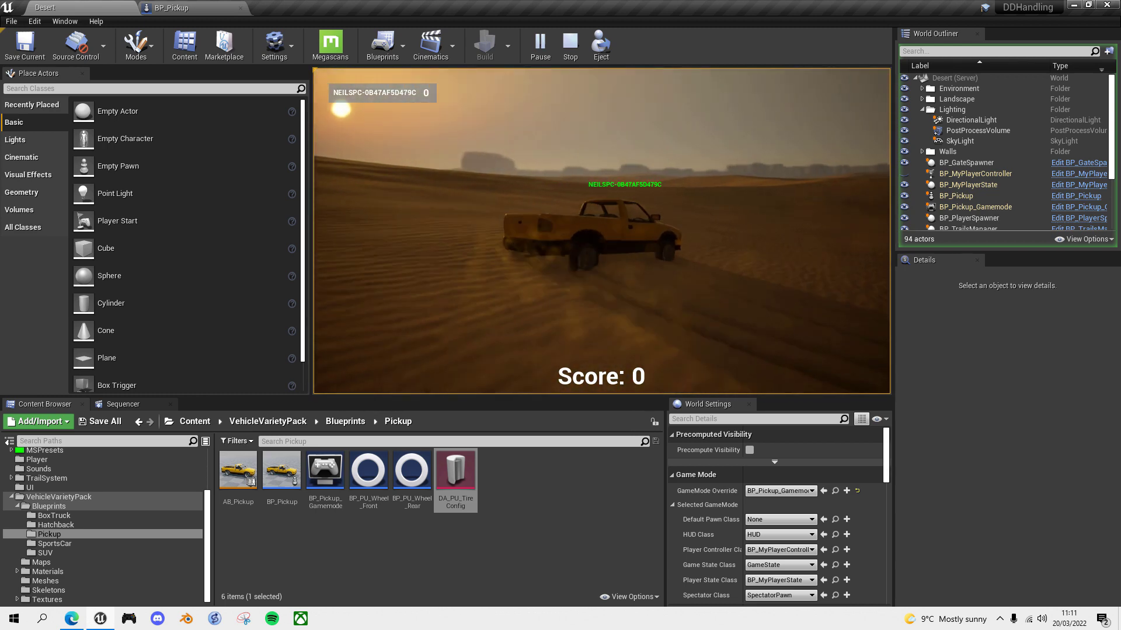
{"action": "key", "text": "d"}
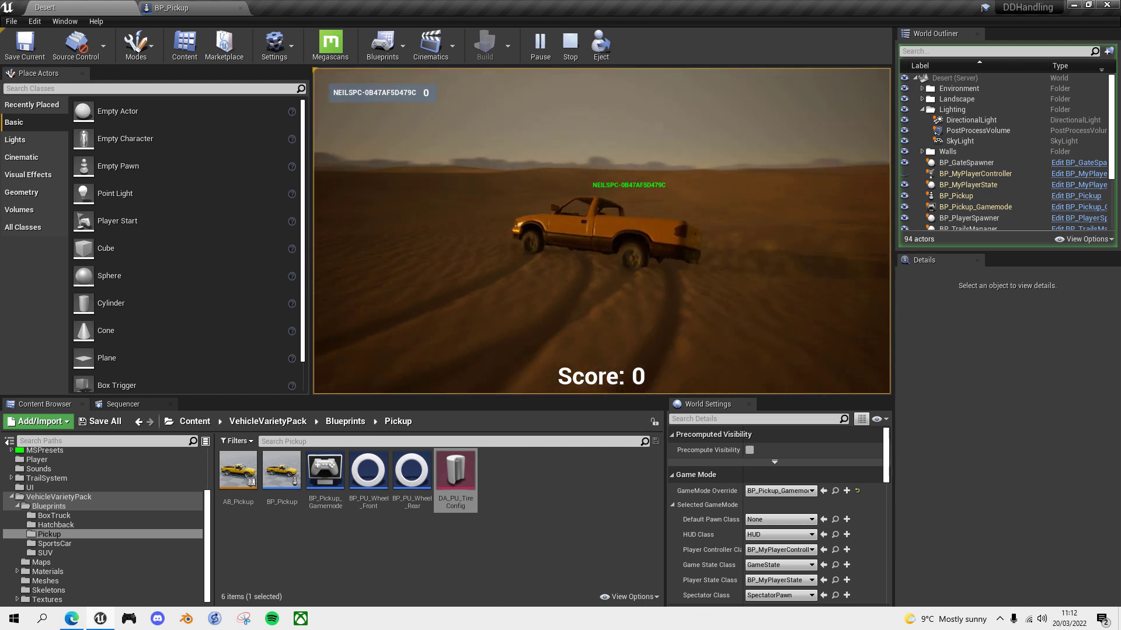
{"action": "key", "text": "d"}
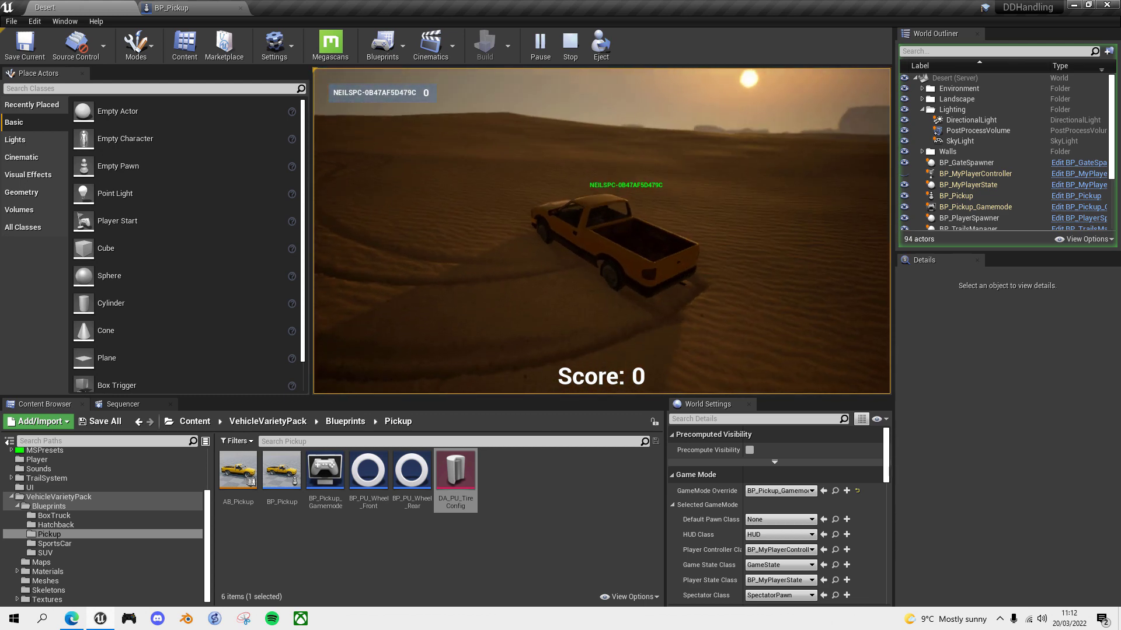
{"action": "key", "text": "w"}
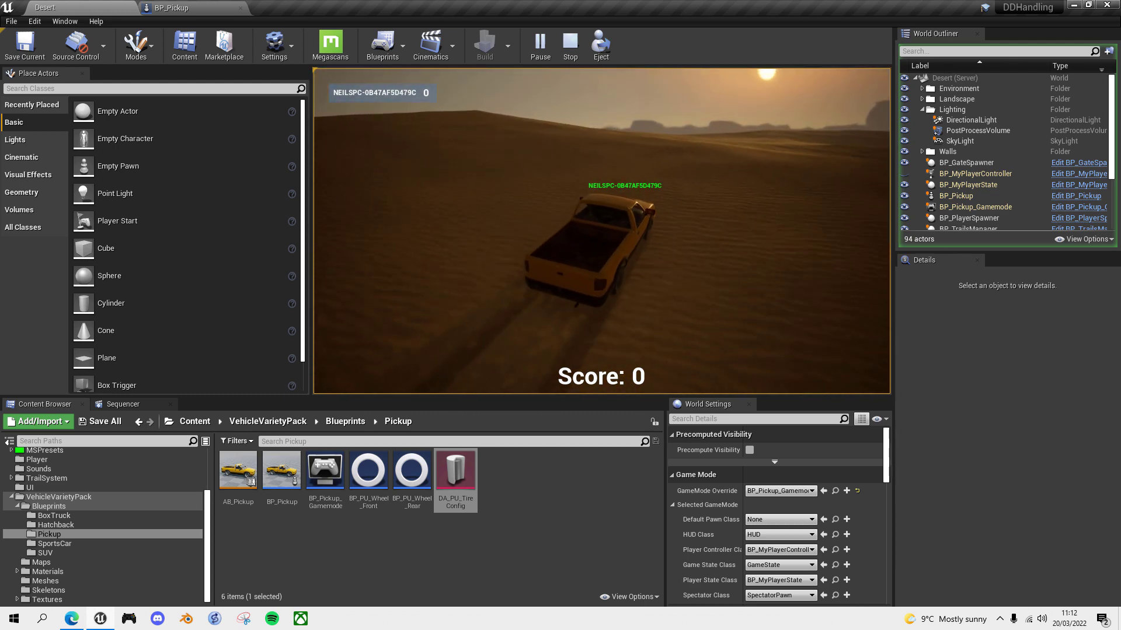
{"action": "key", "text": "a"}
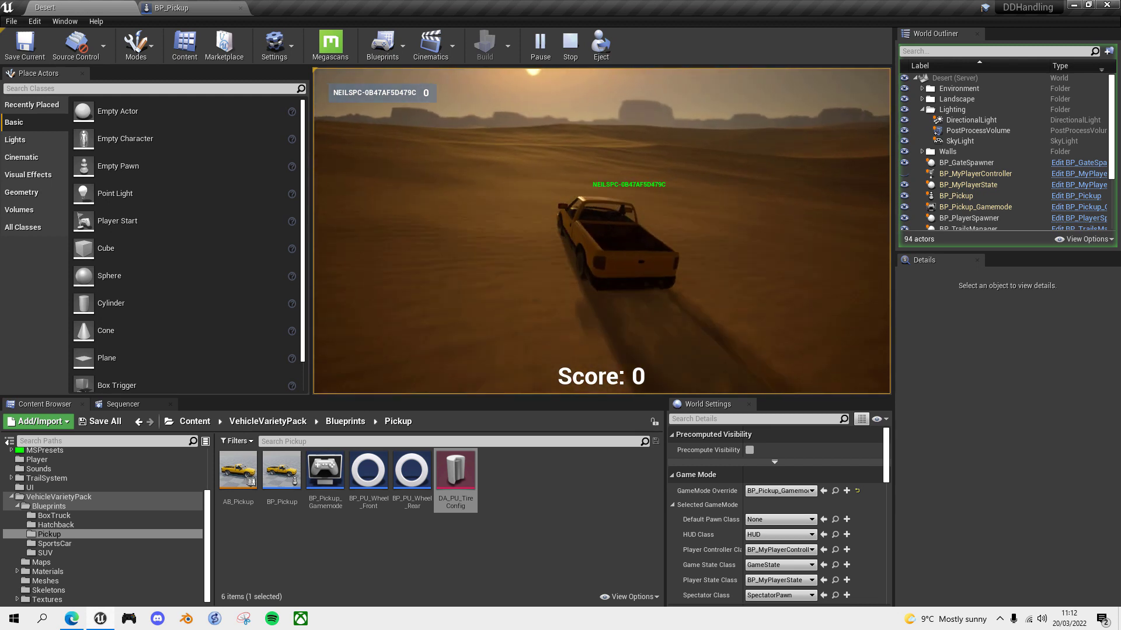
{"action": "key", "text": "w"}
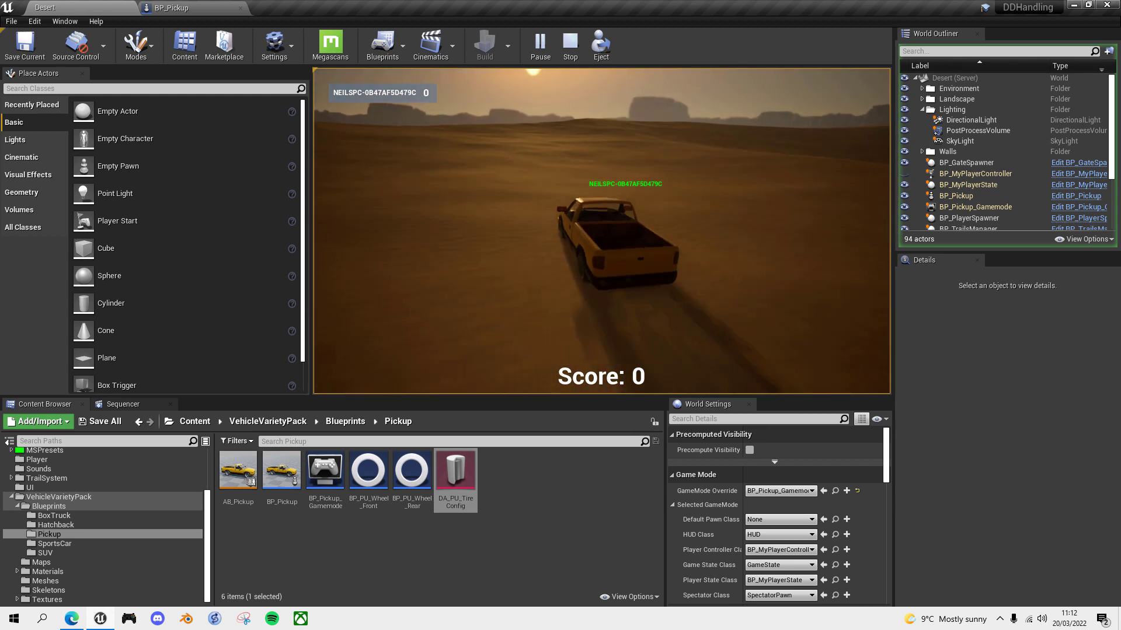
{"action": "key", "text": "w"}
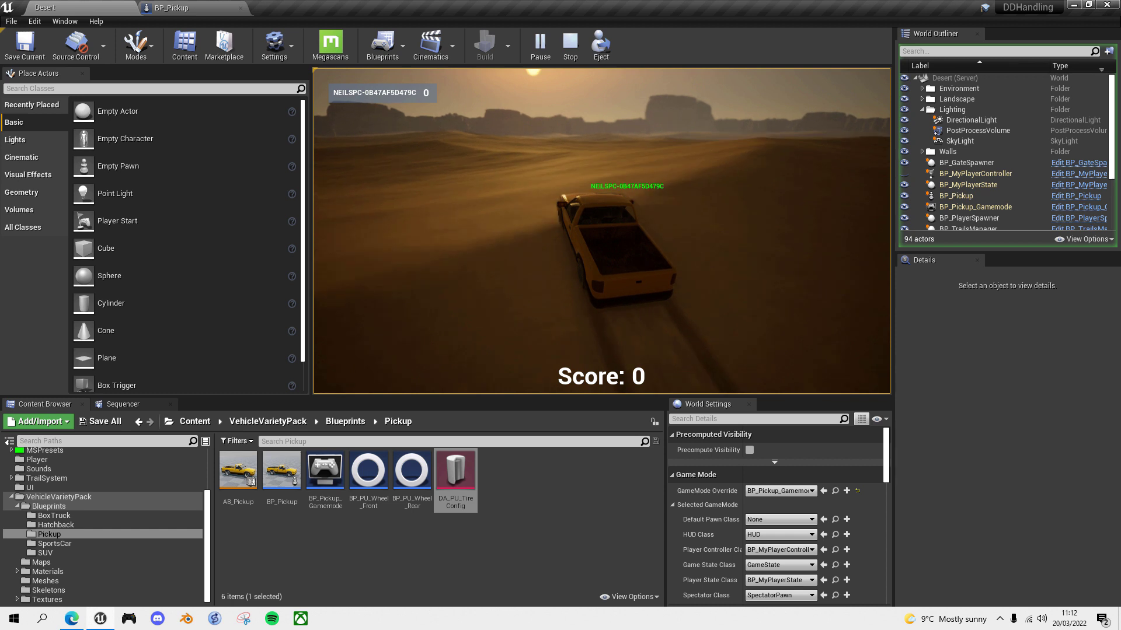
{"action": "key", "text": "a"}
{"action": "key", "text": "w"}
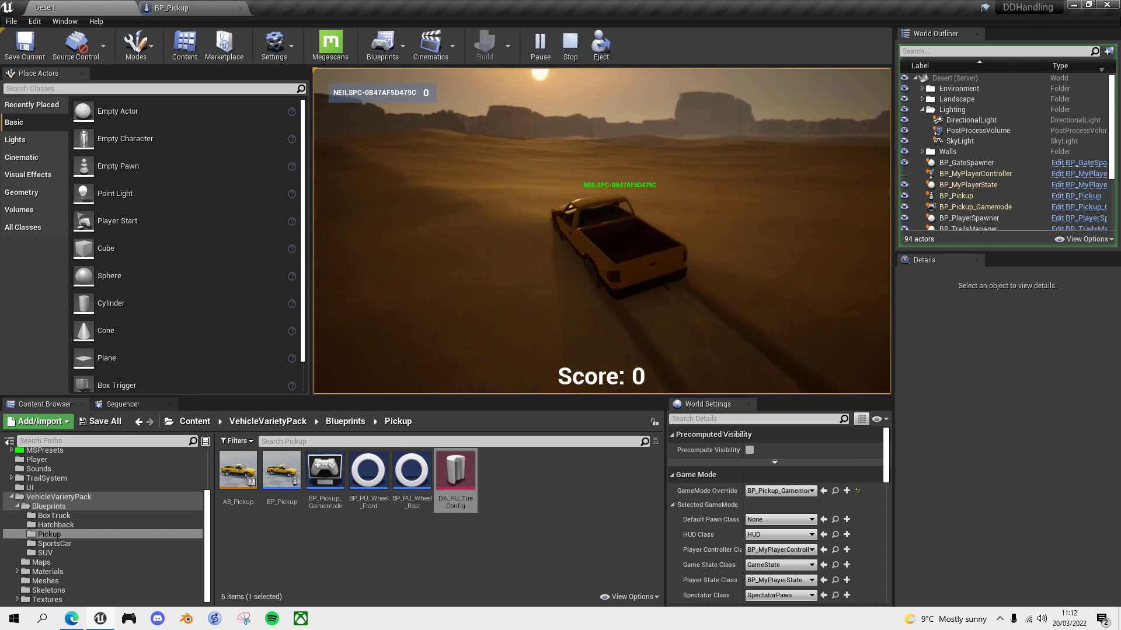
{"action": "key", "text": "w"}
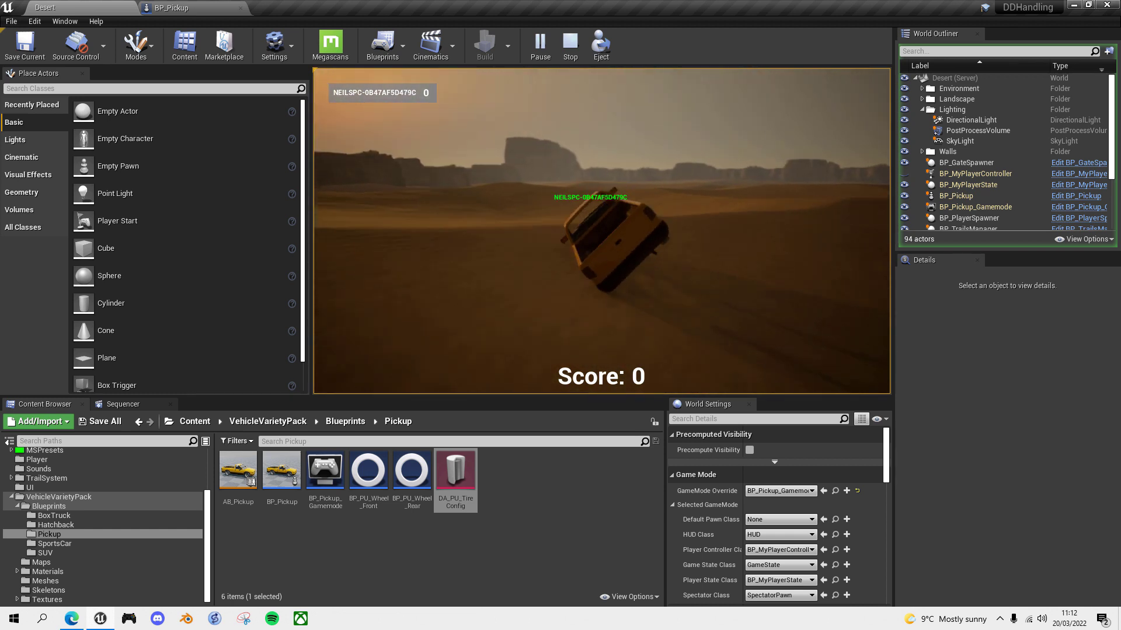
{"action": "key", "text": "w"}
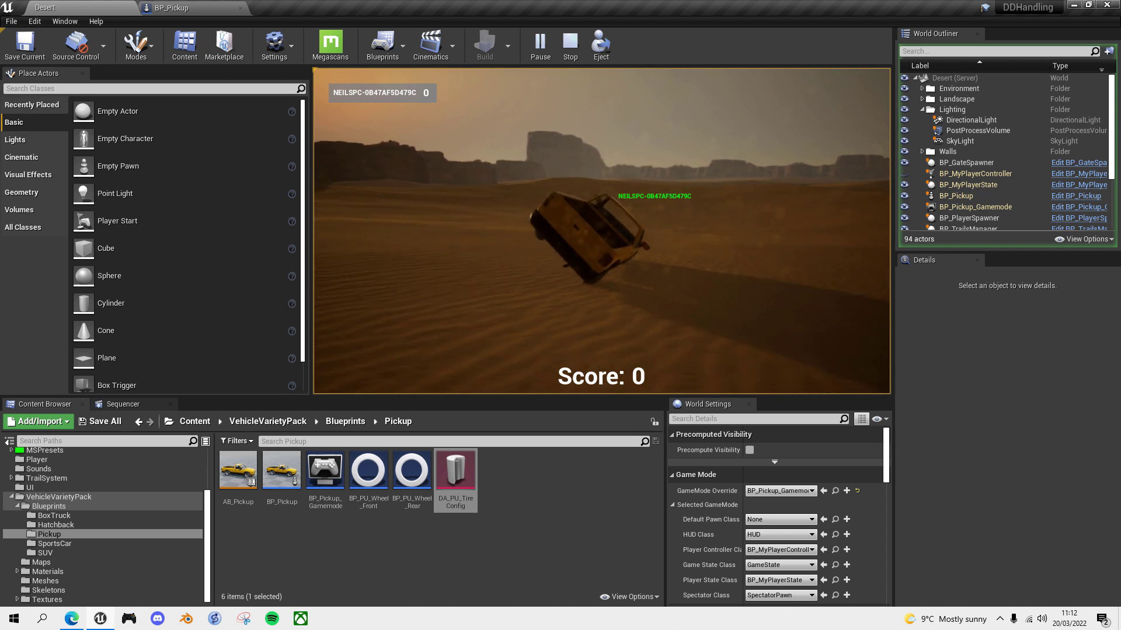
{"action": "key", "text": "w"}
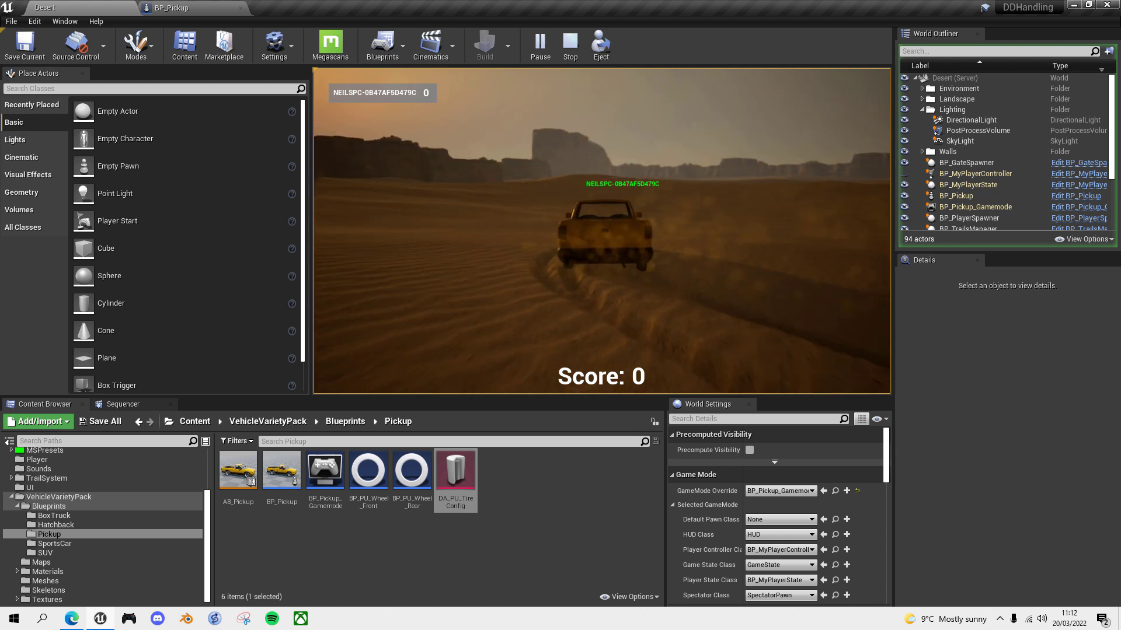
{"action": "key", "text": "w"}
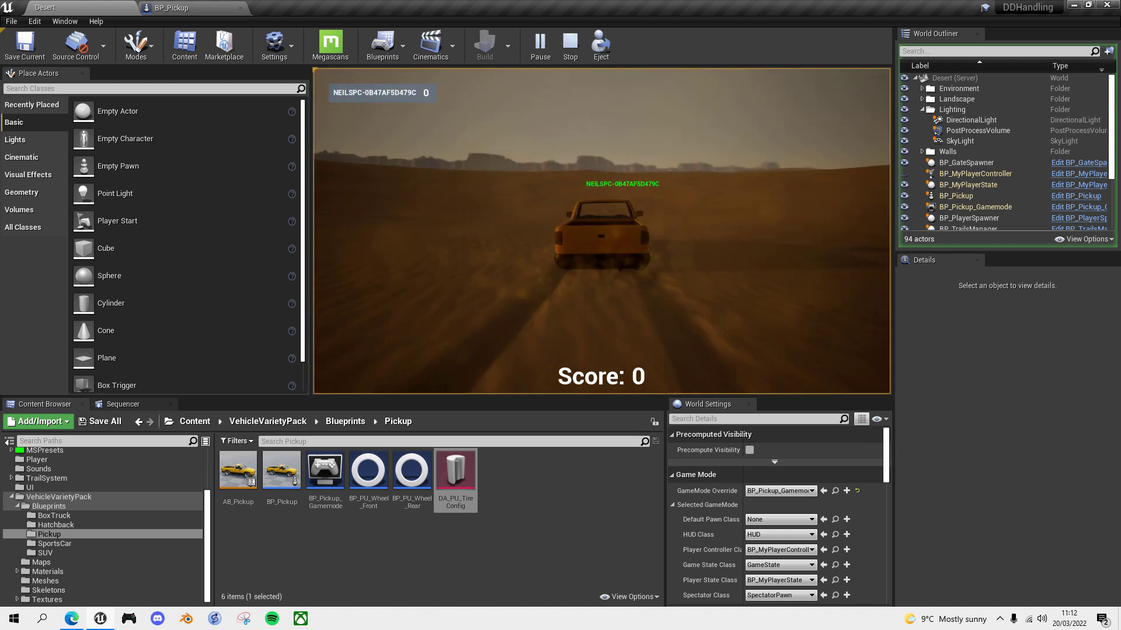
{"action": "key", "text": "d"}
{"action": "key", "text": "w"}
{"action": "key", "text": "d"}
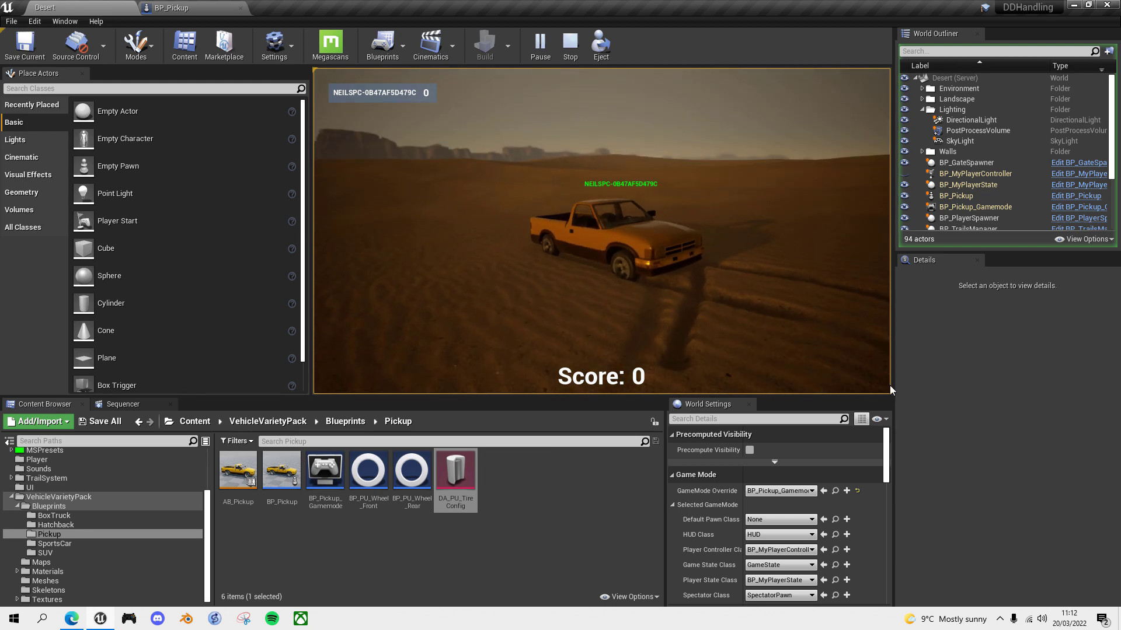
{"action": "key", "text": "Escape"}
Step: Restore the project's Default Gravity Z to -5000.0 in Project Settings and close the settings window
{"action": "left_click", "coordinate": [275, 50]}
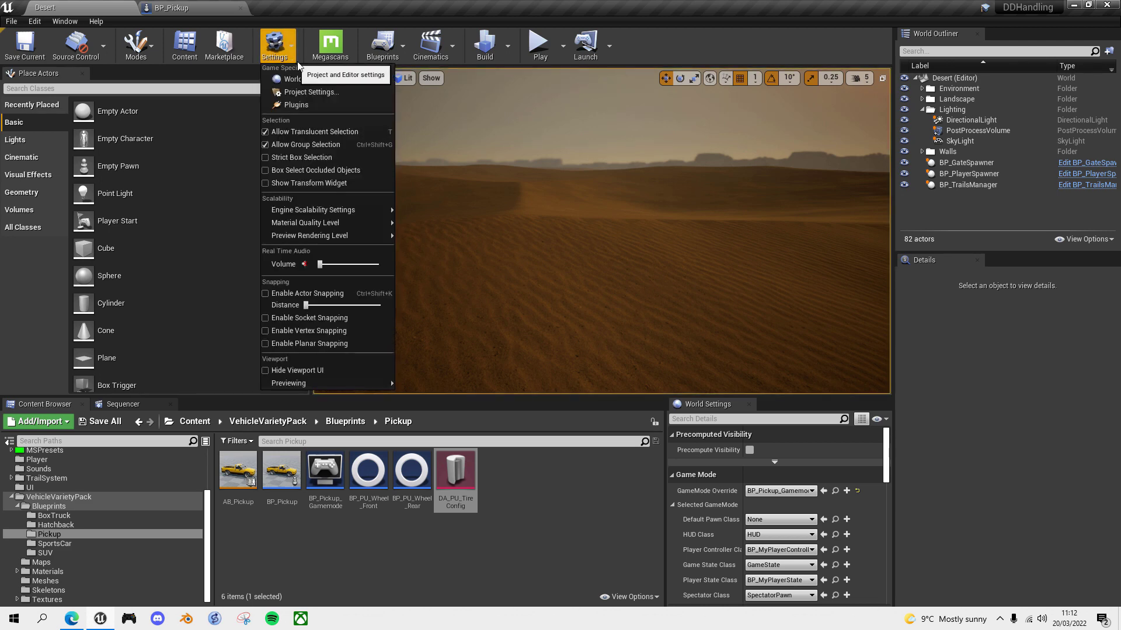
{"action": "left_click", "coordinate": [324, 98]}
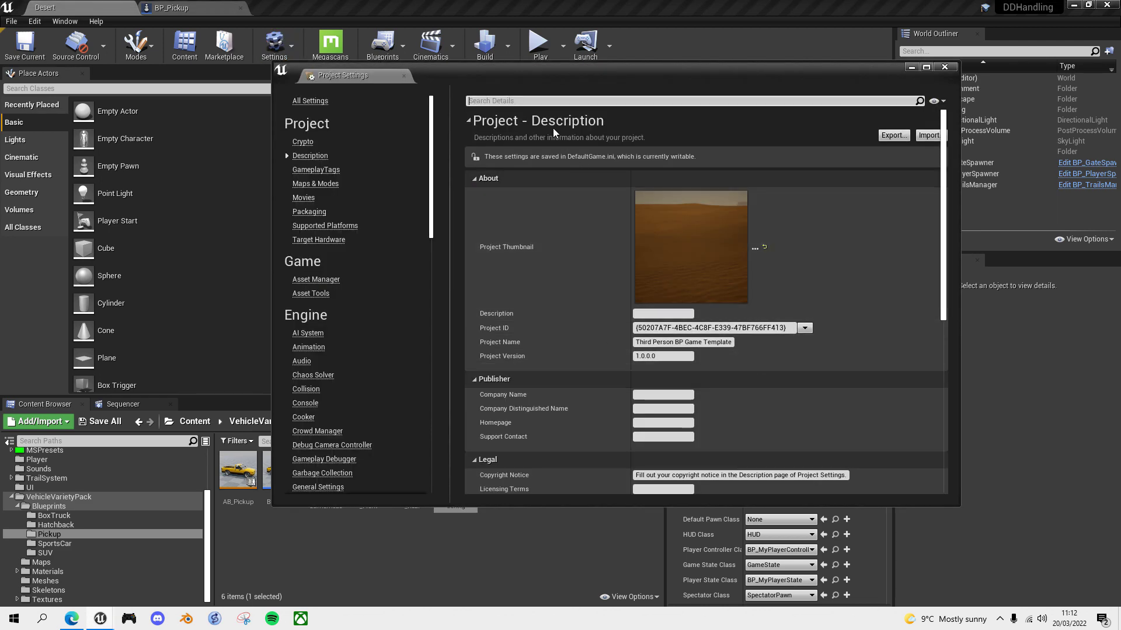
{"action": "type", "text": "gravity"}
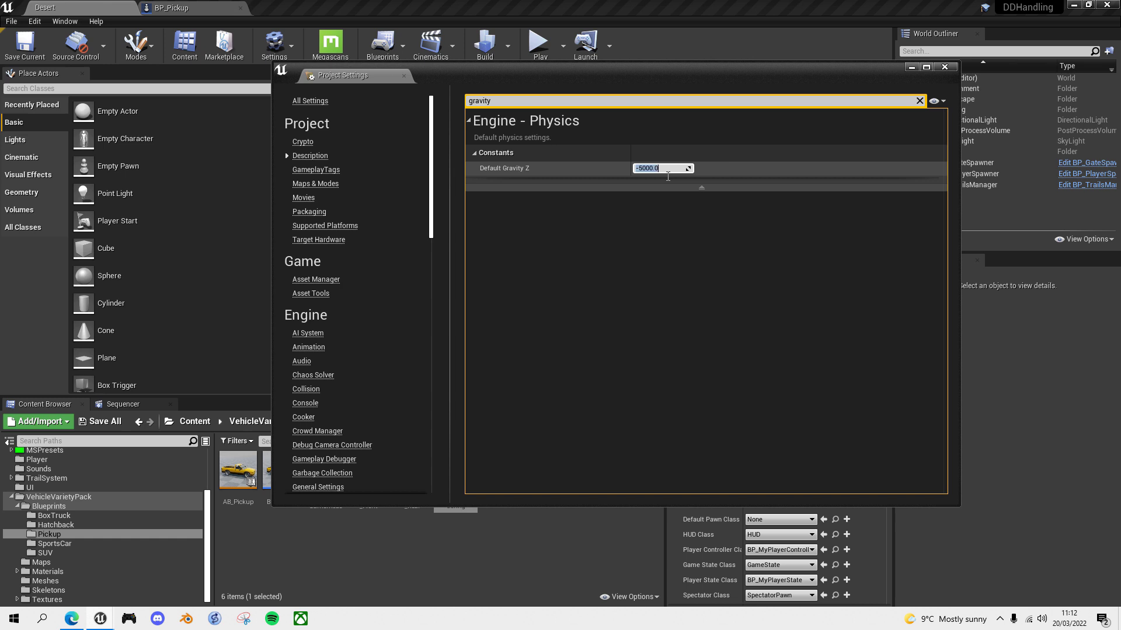
{"action": "left_click", "coordinate": [946, 68]}
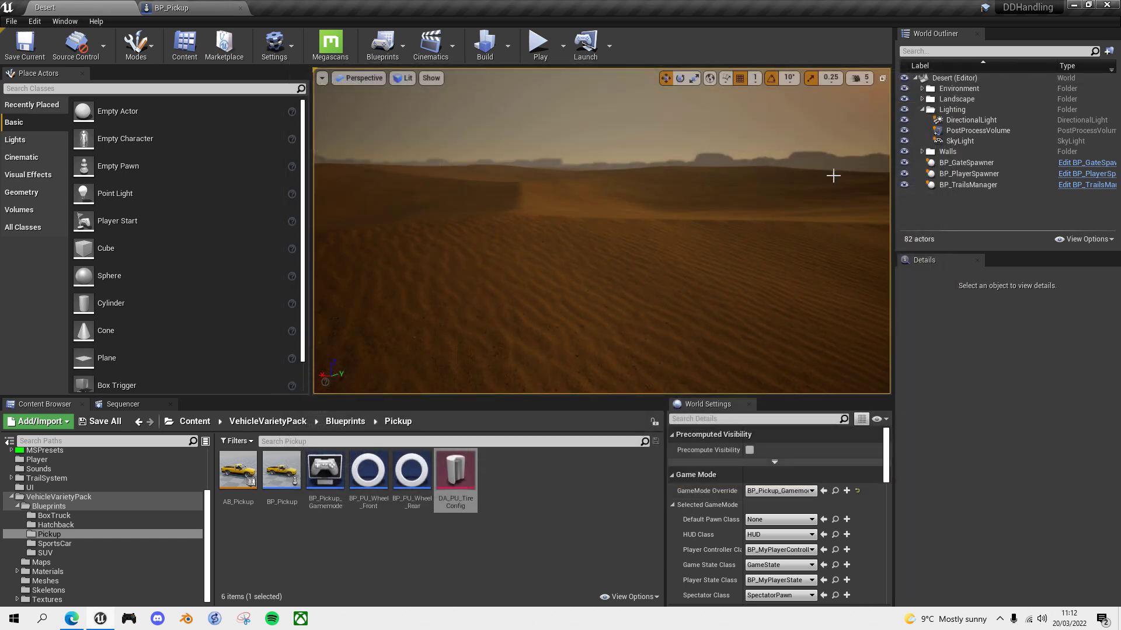
Step: Play the Desert level and test-drive the pickup with the -5000.0 gravity, steering through alternating turns across the dunes
{"action": "key", "text": "alt+p"}
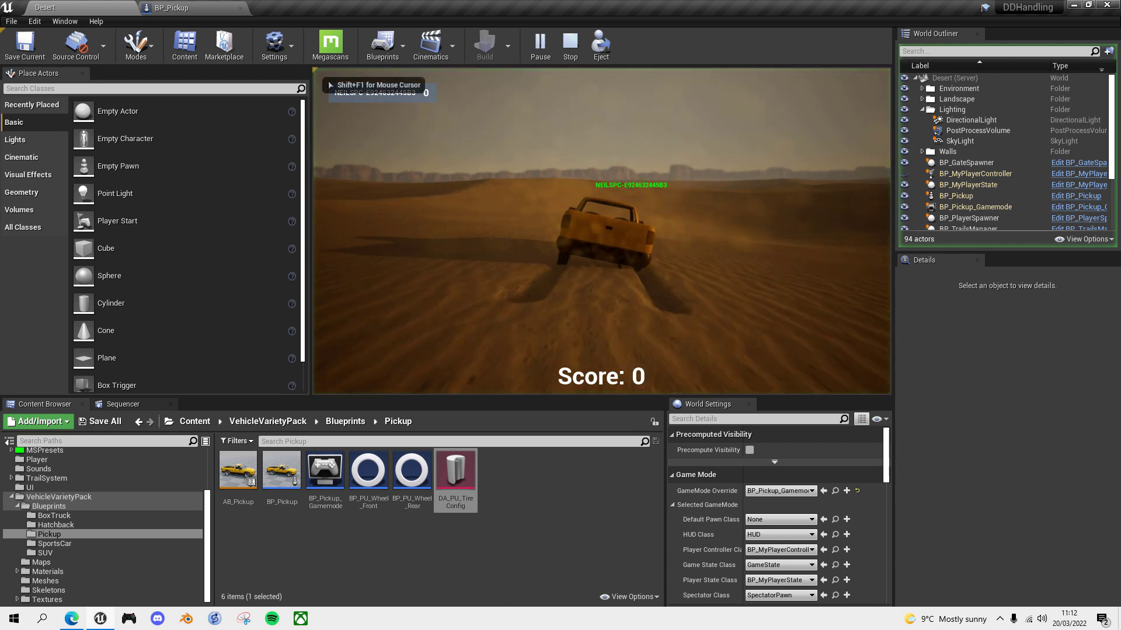
{"action": "key", "text": "d"}
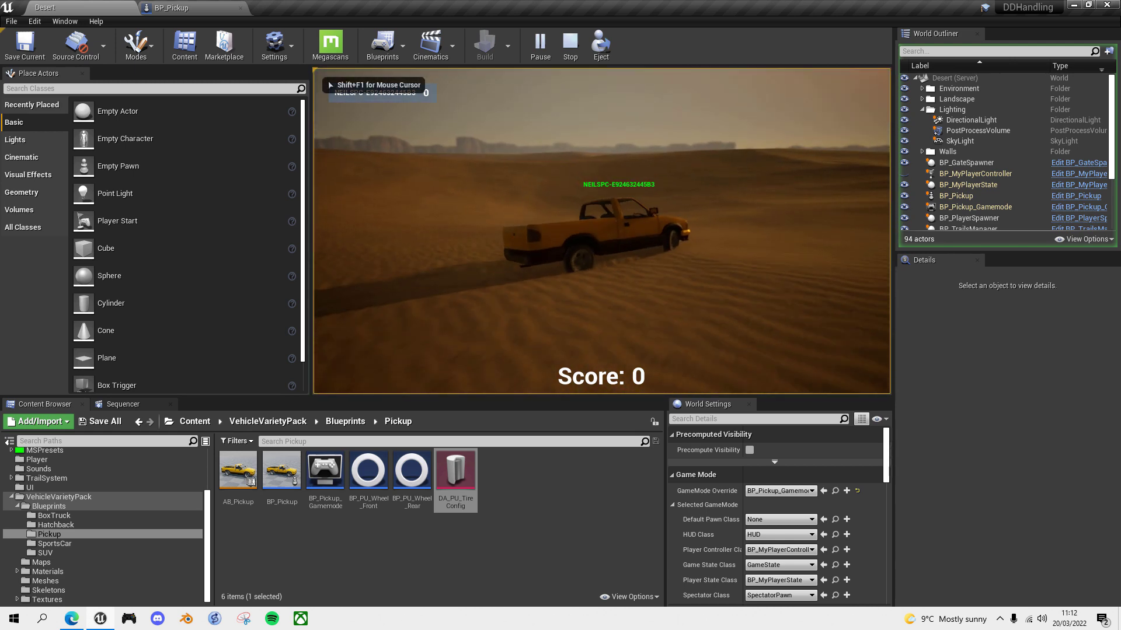
{"action": "key", "text": "a"}
{"action": "key", "text": "d"}
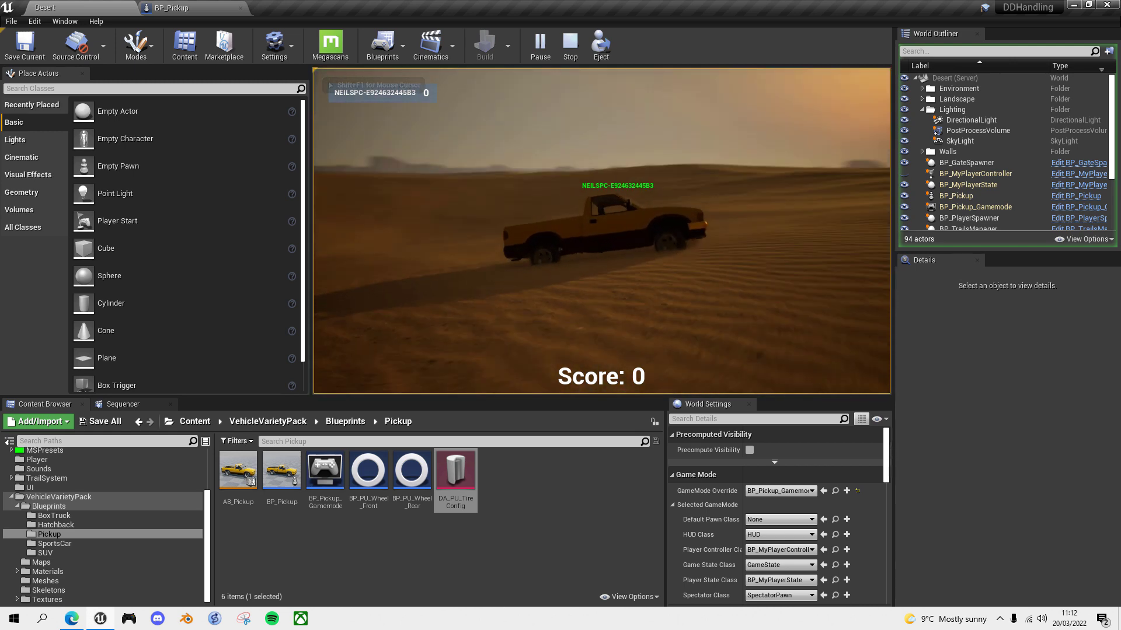
{"action": "key", "text": "a"}
{"action": "key", "text": "d"}
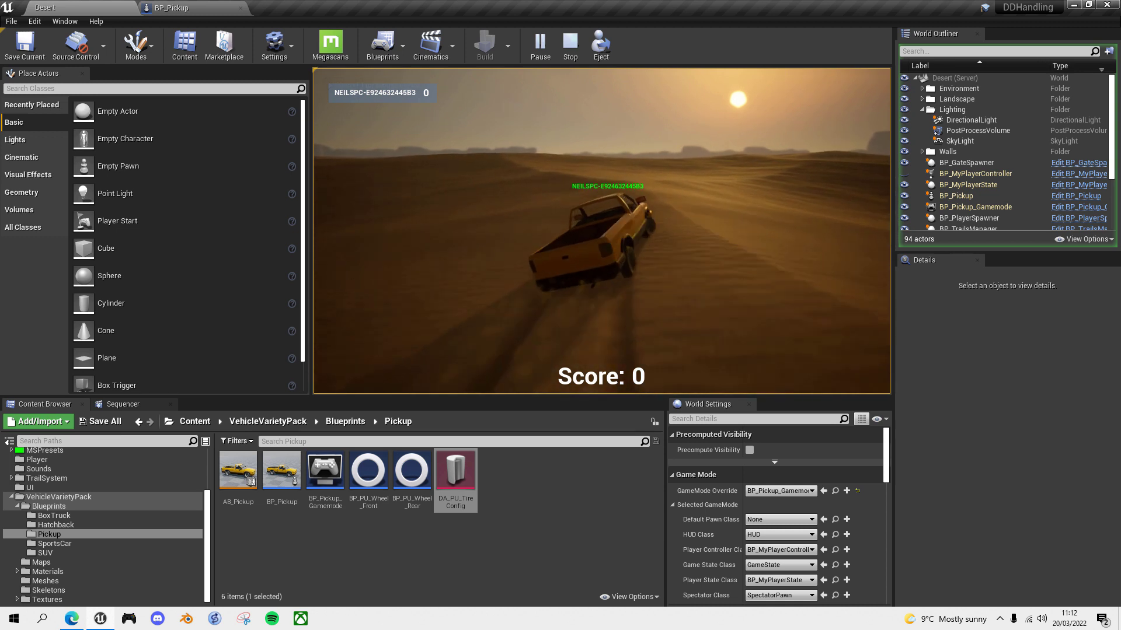
{"action": "key", "text": "a"}
{"action": "key", "text": "d"}
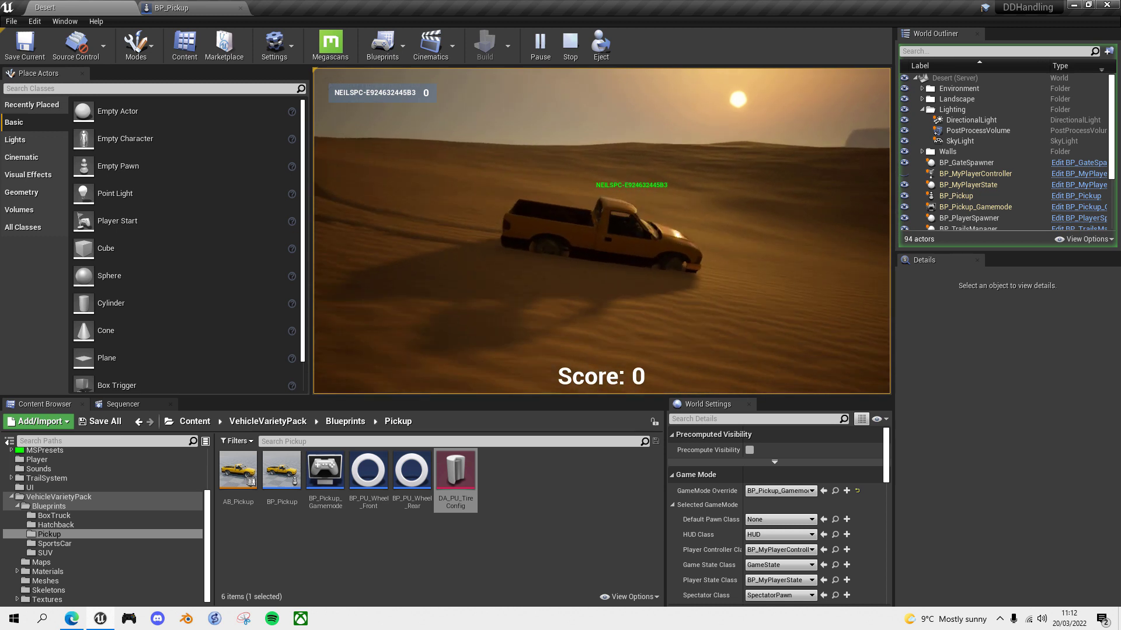
{"action": "key", "text": "a"}
{"action": "key", "text": "d"}
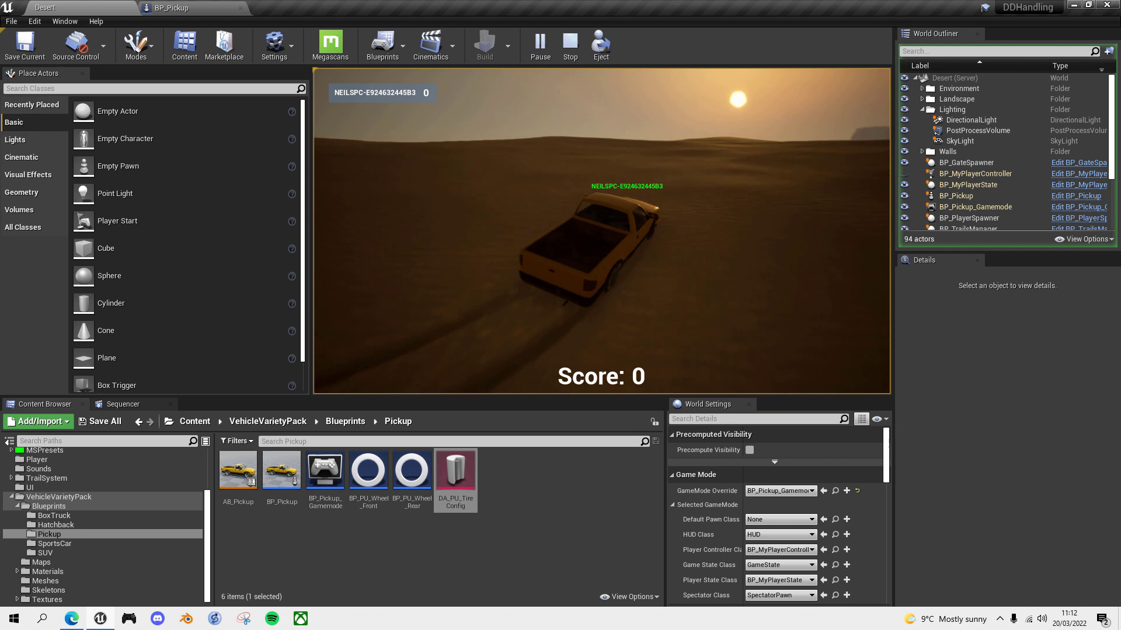
{"action": "key", "text": "d"}
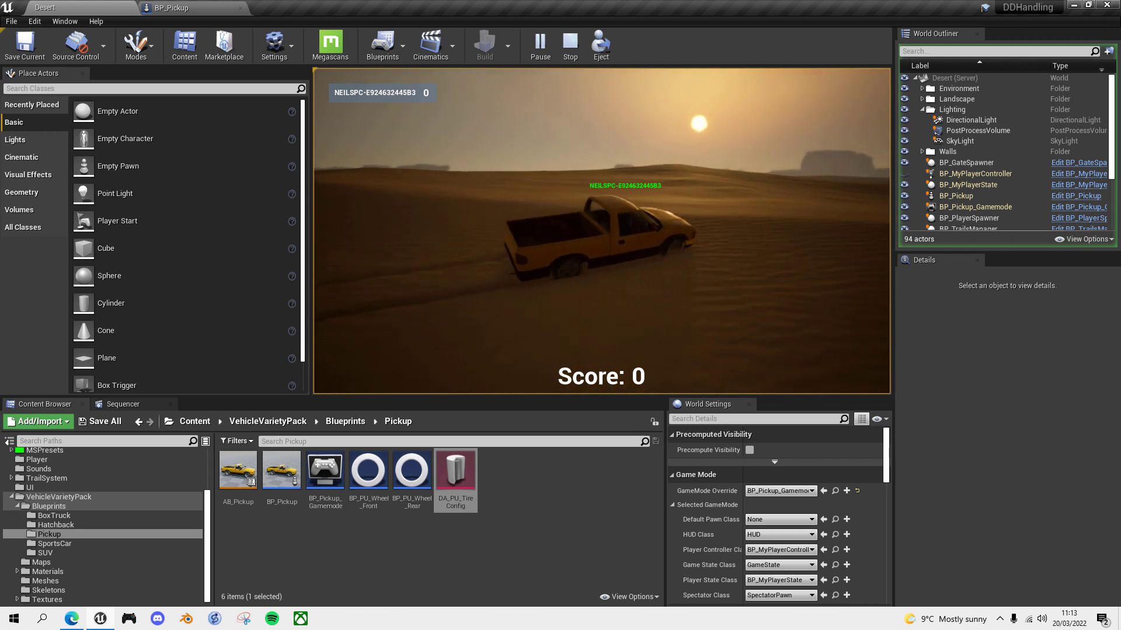
{"action": "key", "text": "a"}
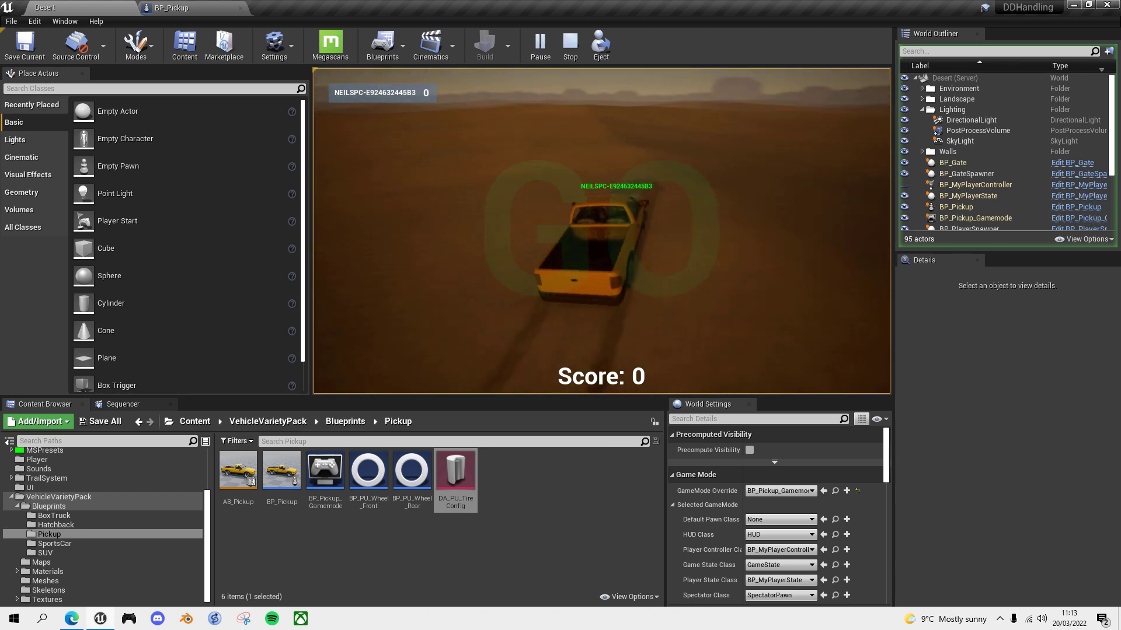
{"action": "key", "text": "d"}
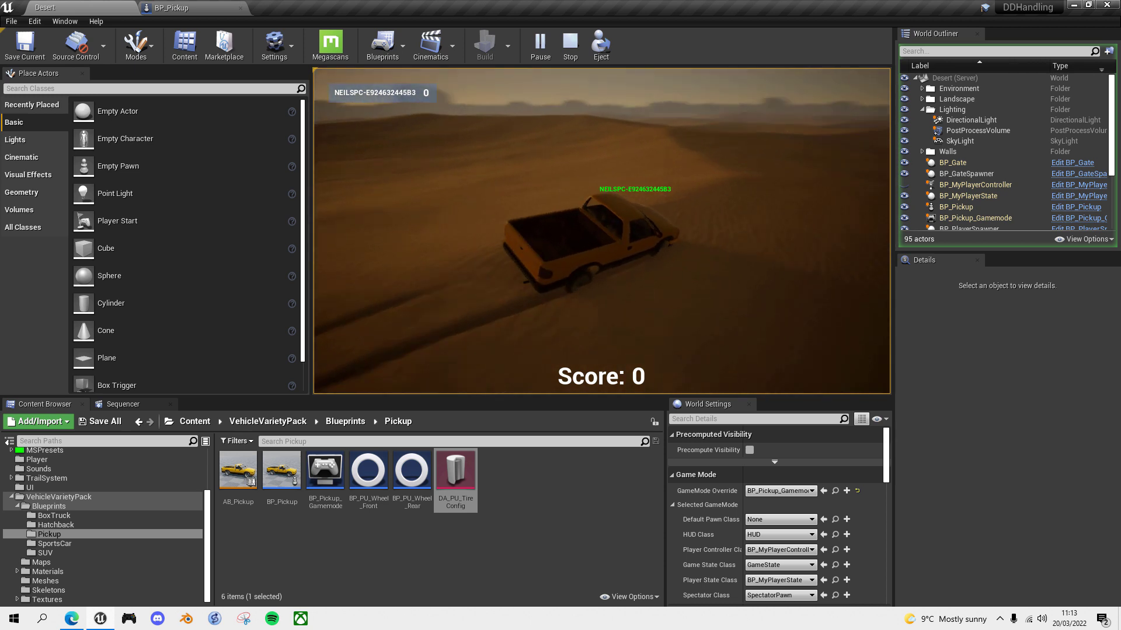
{"action": "key", "text": "a"}
{"action": "key", "text": "d"}
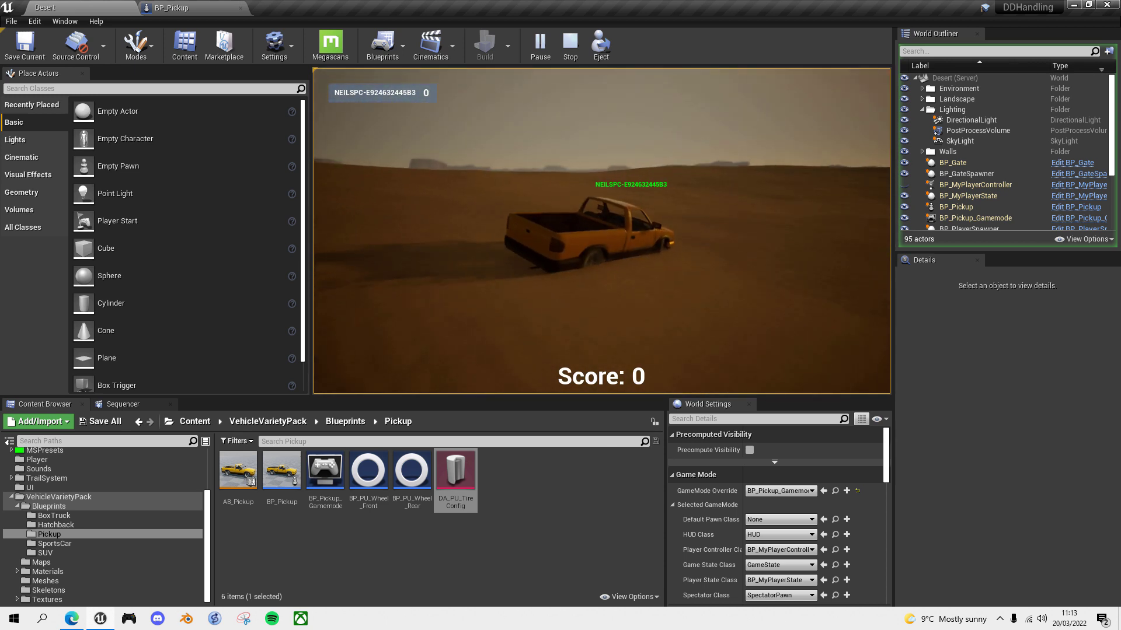
{"action": "key", "text": "a"}
{"action": "key", "text": "d"}
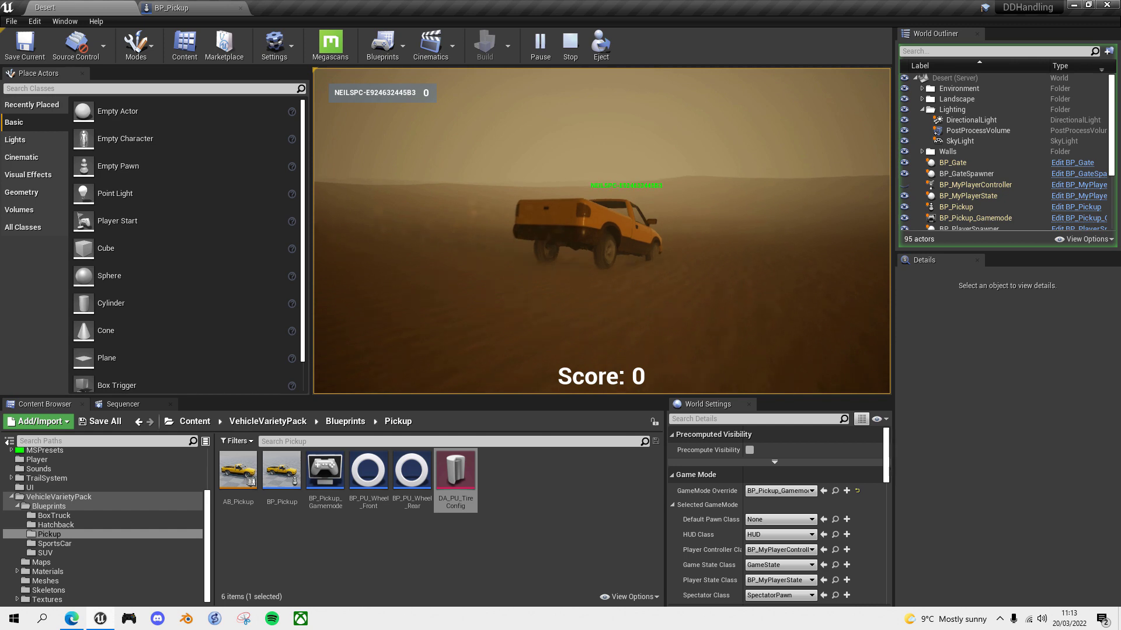
{"action": "key", "text": "a"}
{"action": "key", "text": "d"}
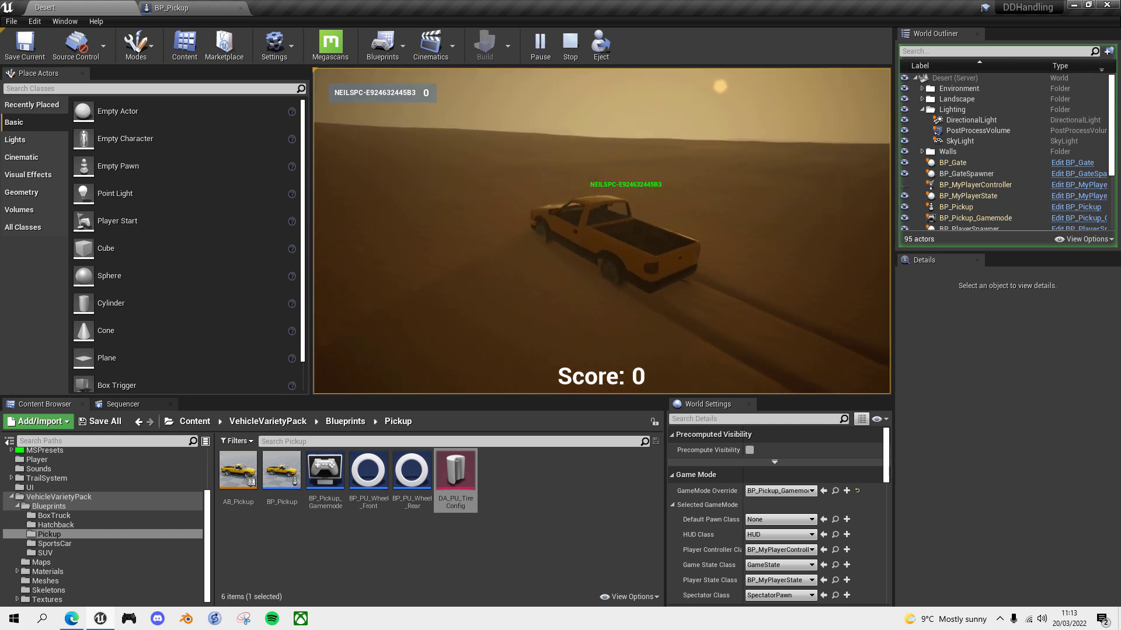
{"action": "key", "text": "a"}
{"action": "key", "text": "d"}
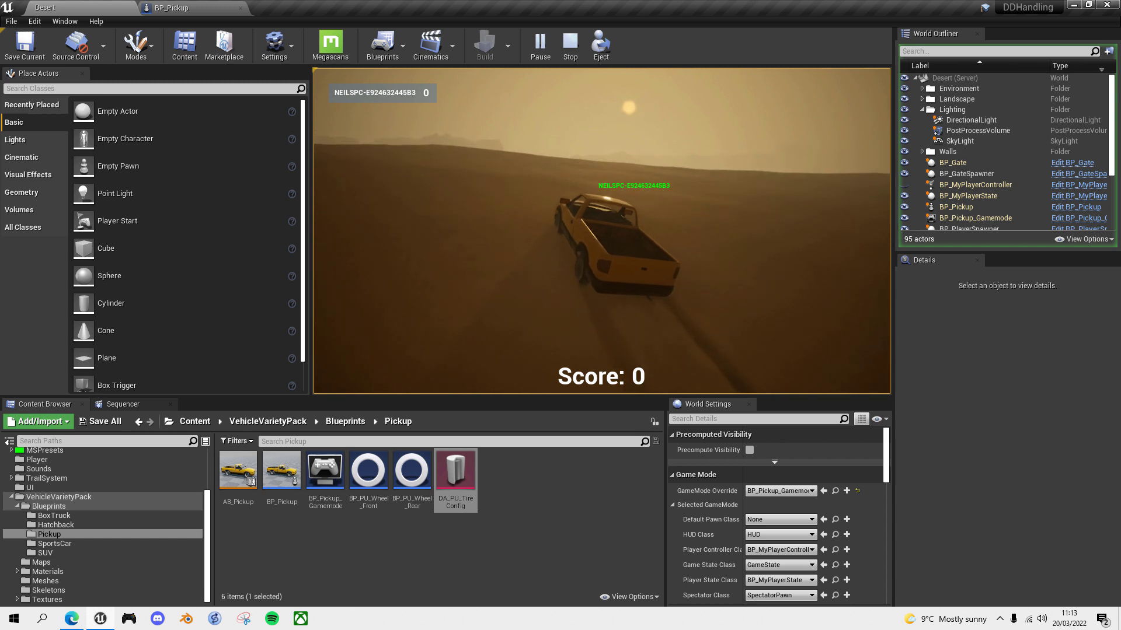
{"action": "key", "text": "d"}
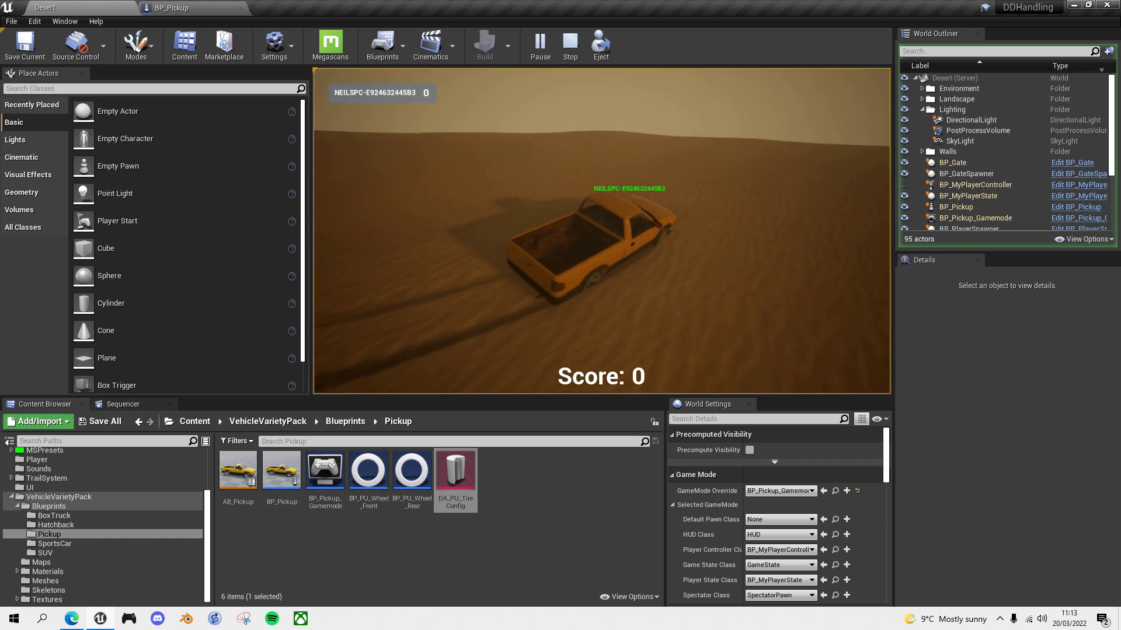
{"action": "key", "text": "a"}
{"action": "key", "text": "a"}
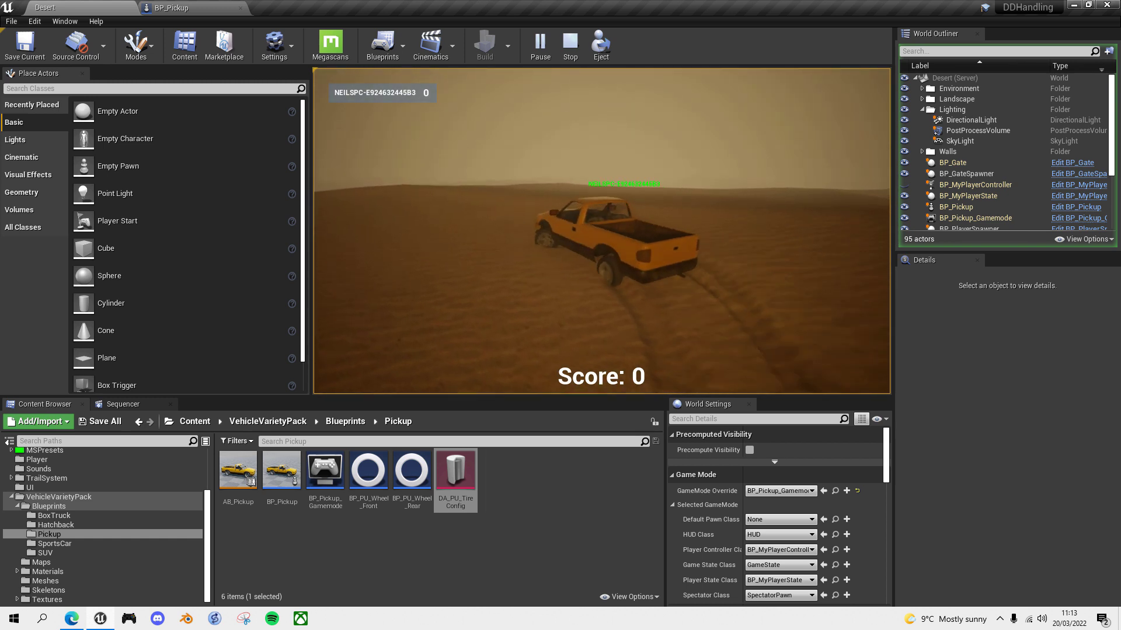
{"action": "key", "text": "d"}
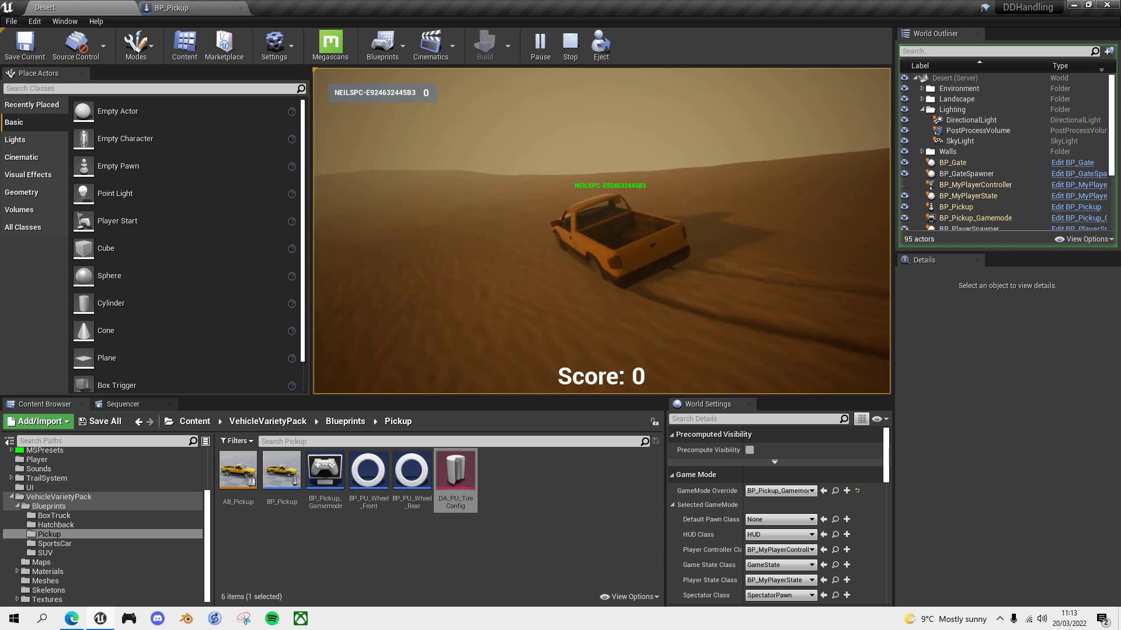
{"action": "key", "text": "a"}
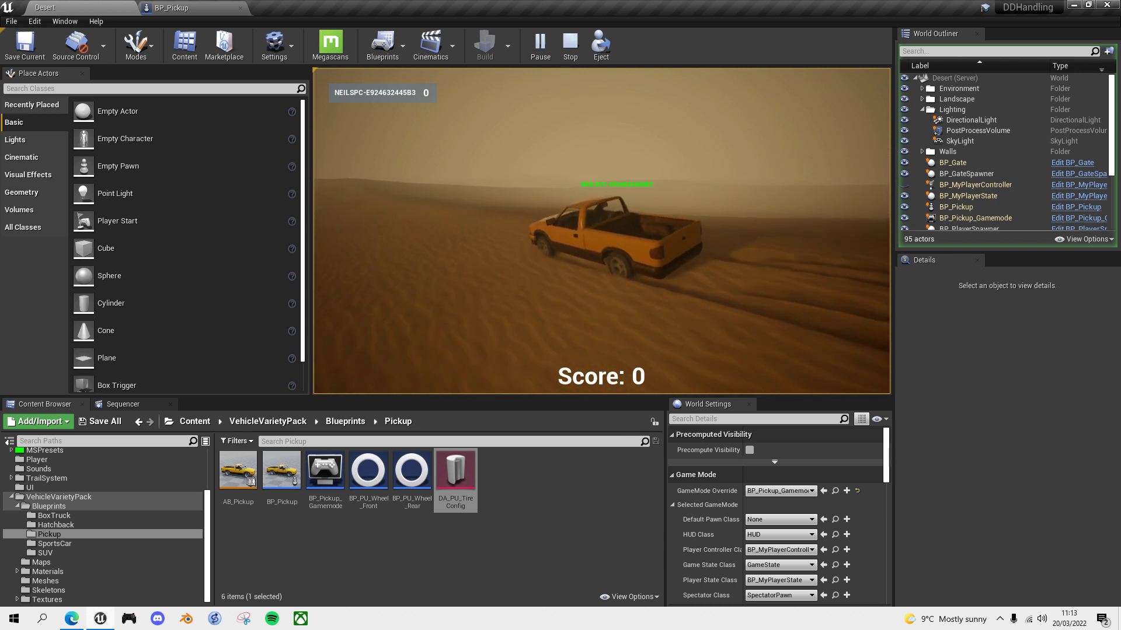
{"action": "key", "text": "d"}
{"action": "key", "text": "w"}
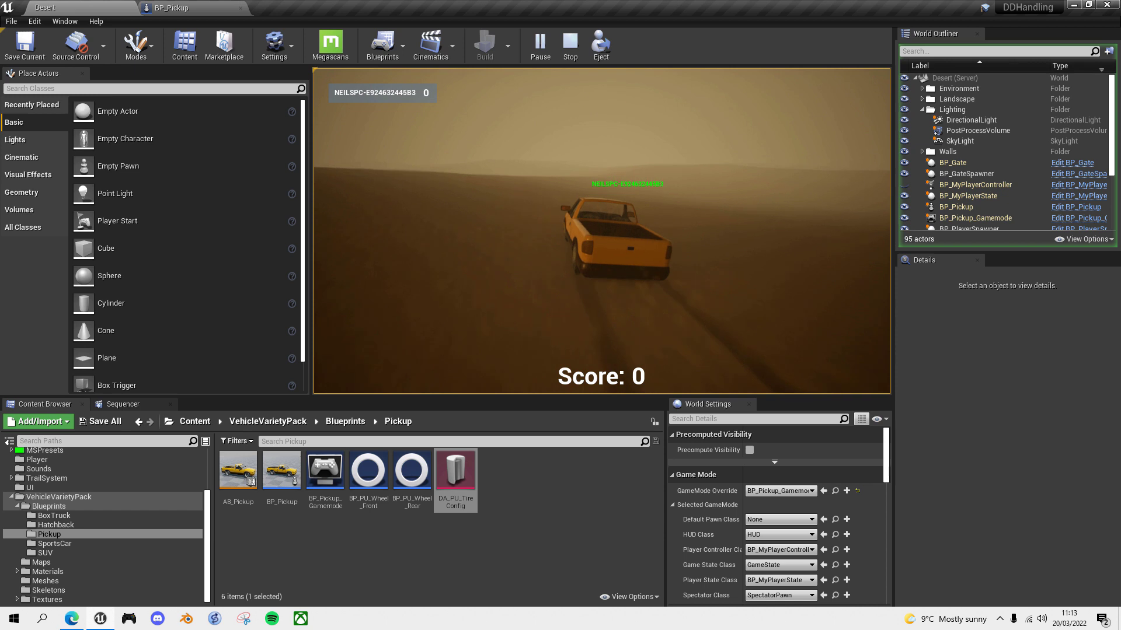
{"action": "key", "text": "d"}
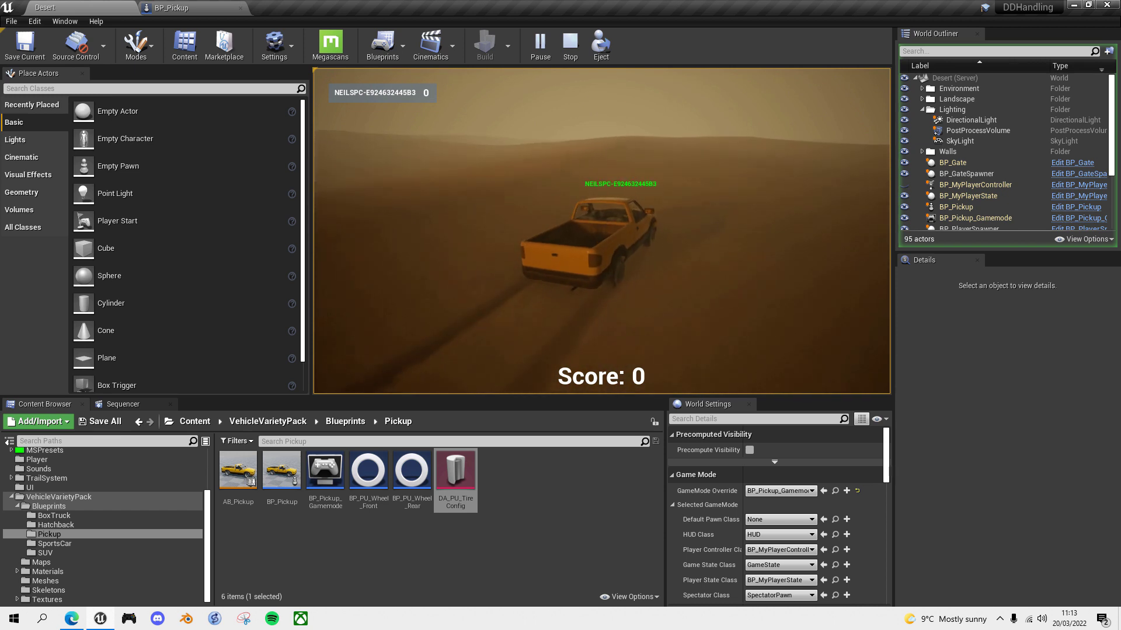
{"action": "key", "text": "a"}
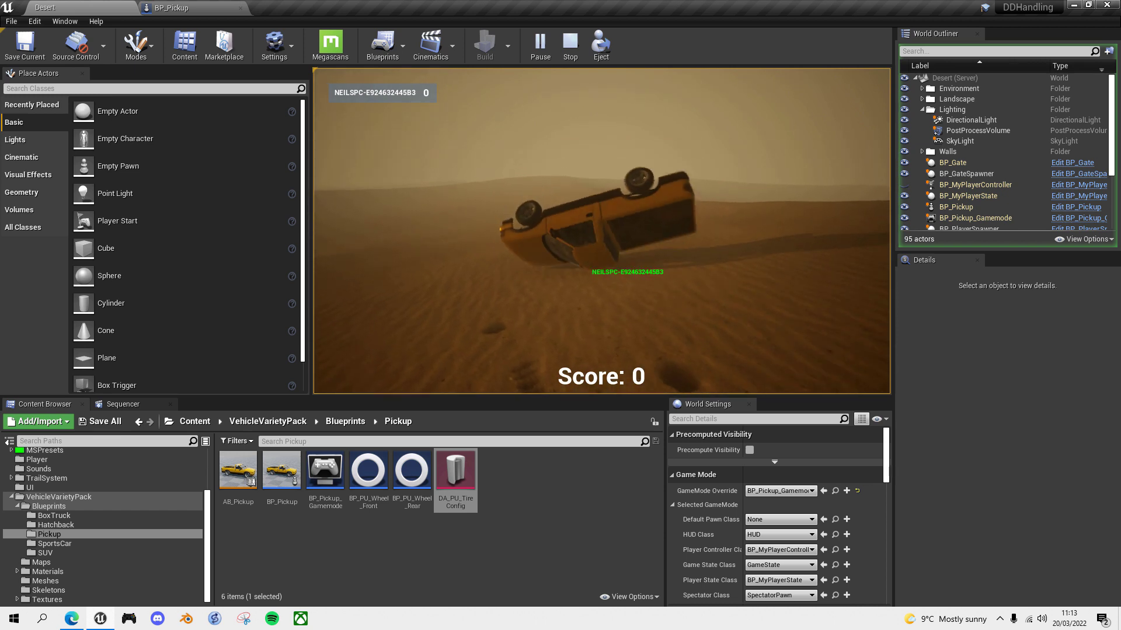
Step: Reset the overturned pickup and continue test-driving it through alternating turns across the dunes
{"action": "key", "text": "r"}
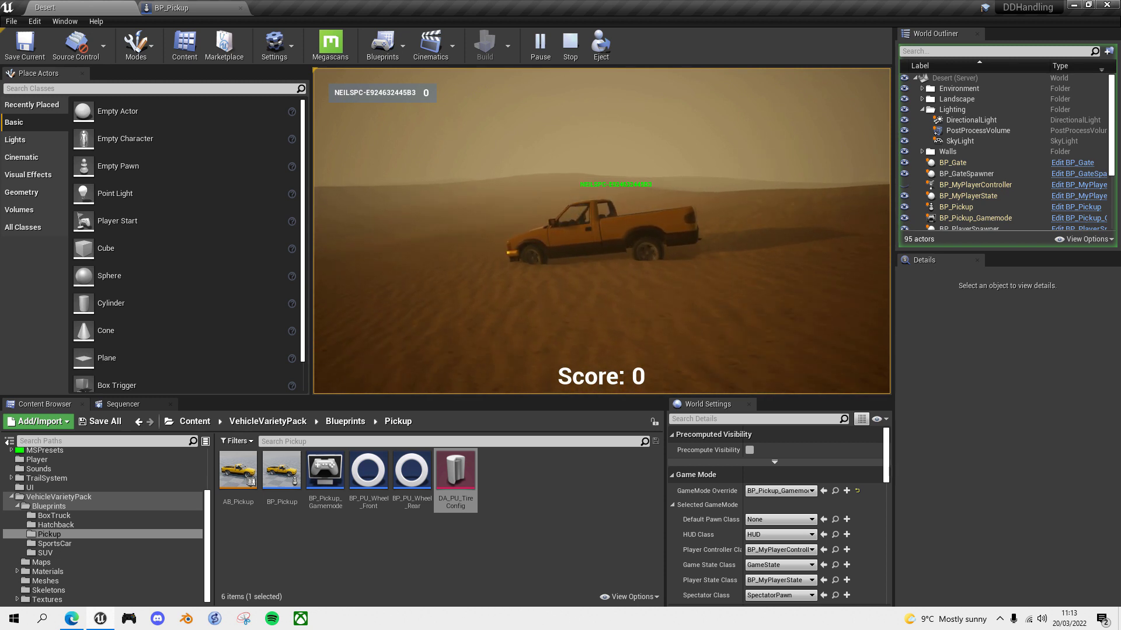
{"action": "key", "text": "d"}
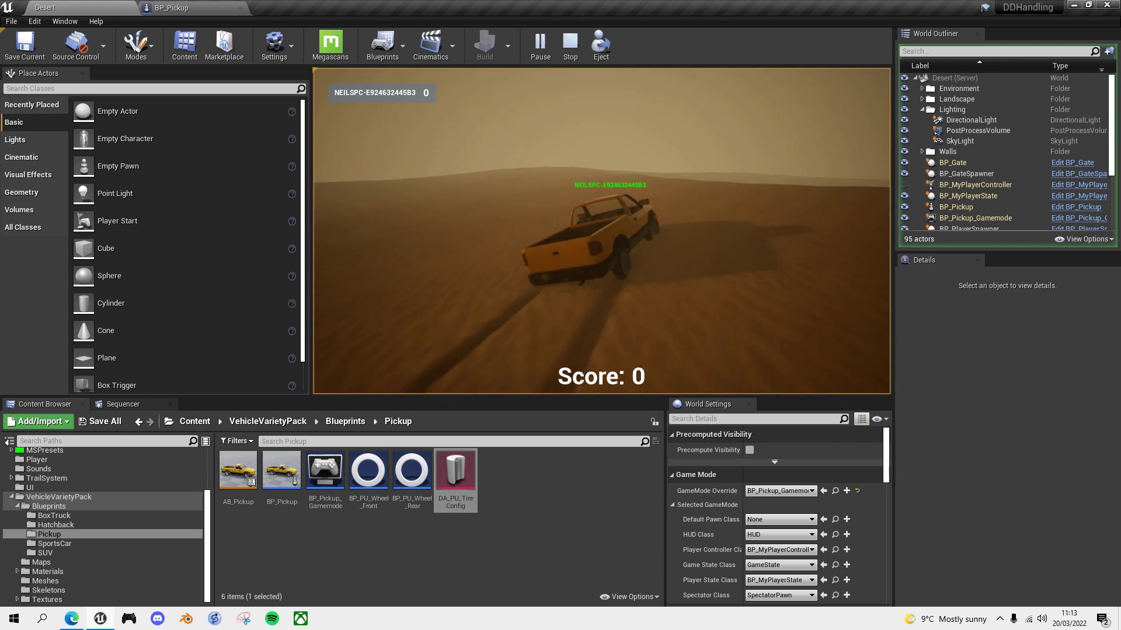
{"action": "key", "text": "a"}
{"action": "key", "text": "d"}
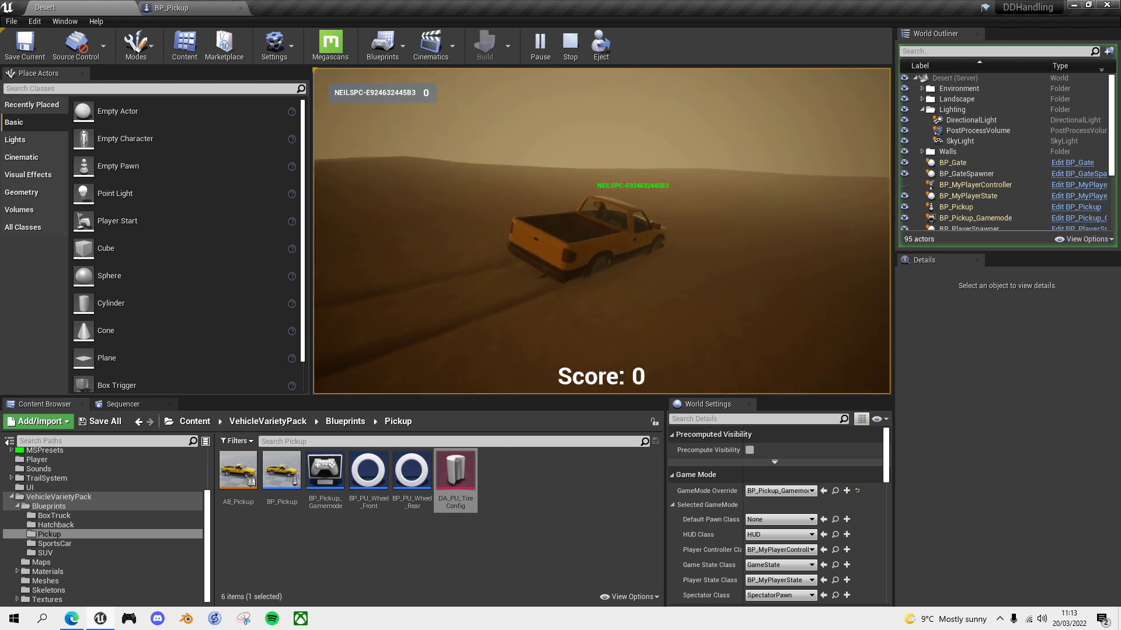
{"action": "key", "text": "a"}
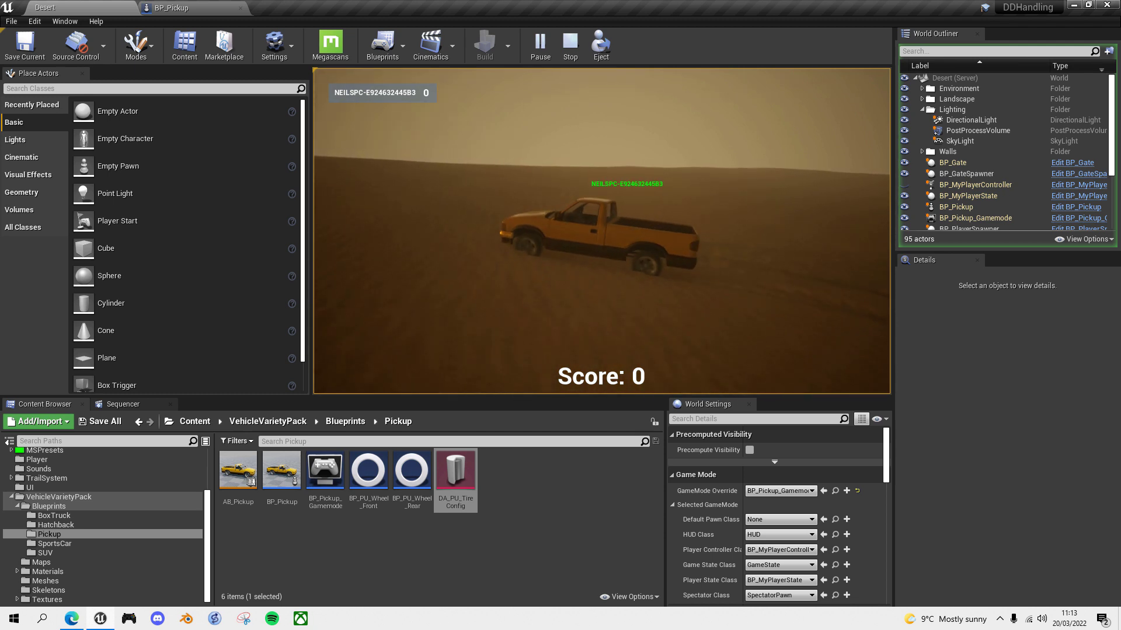
{"action": "key", "text": "d"}
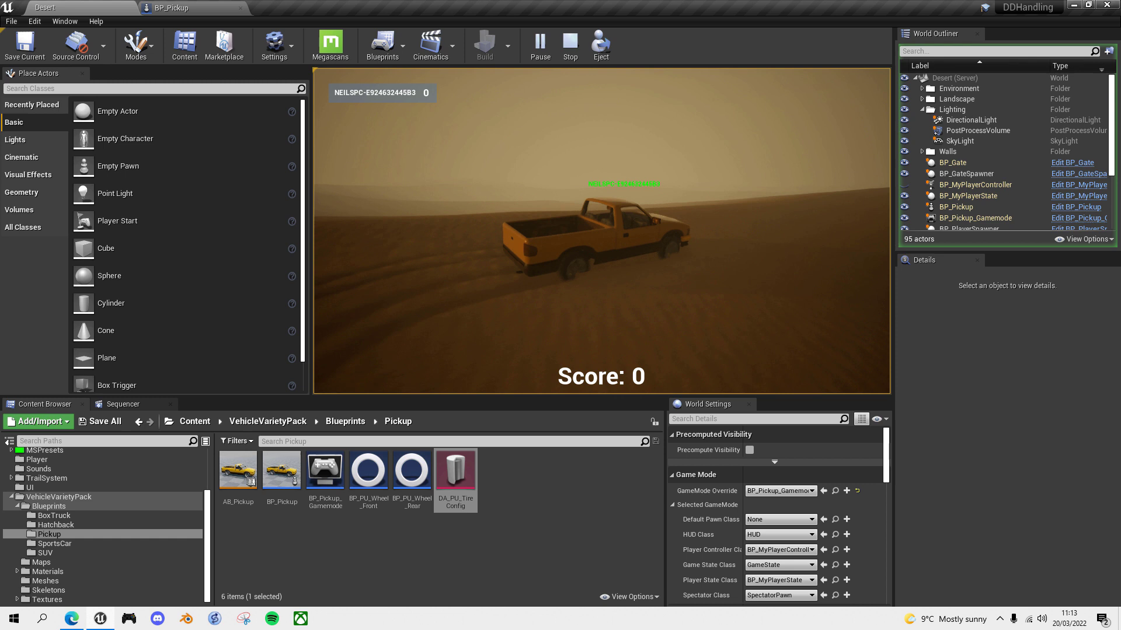
{"action": "key", "text": "d"}
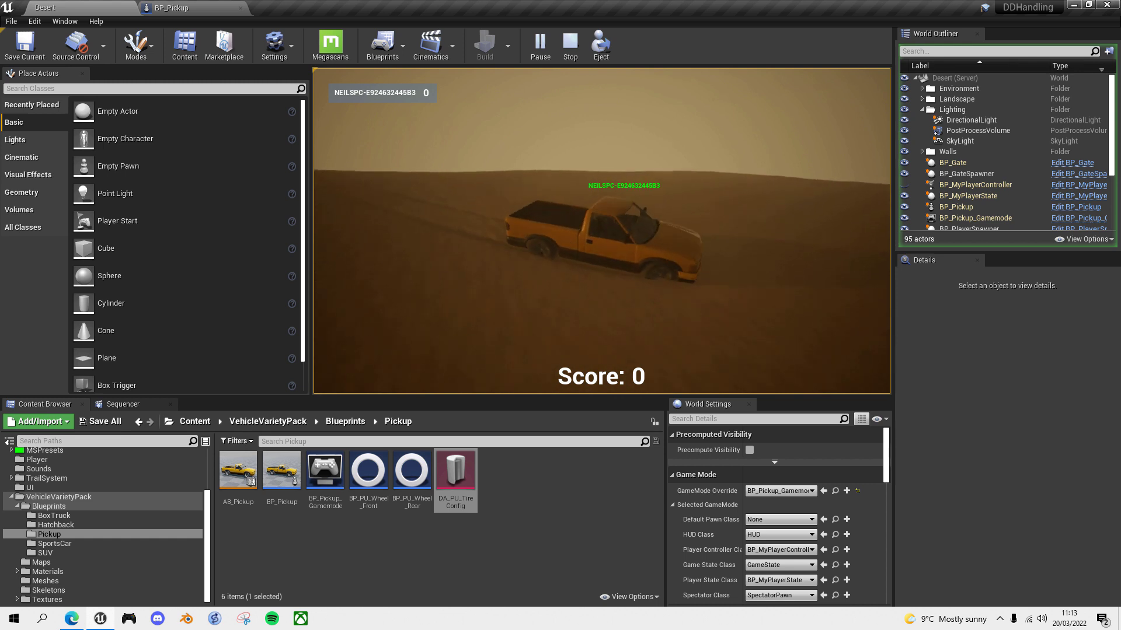
{"action": "key", "text": "a"}
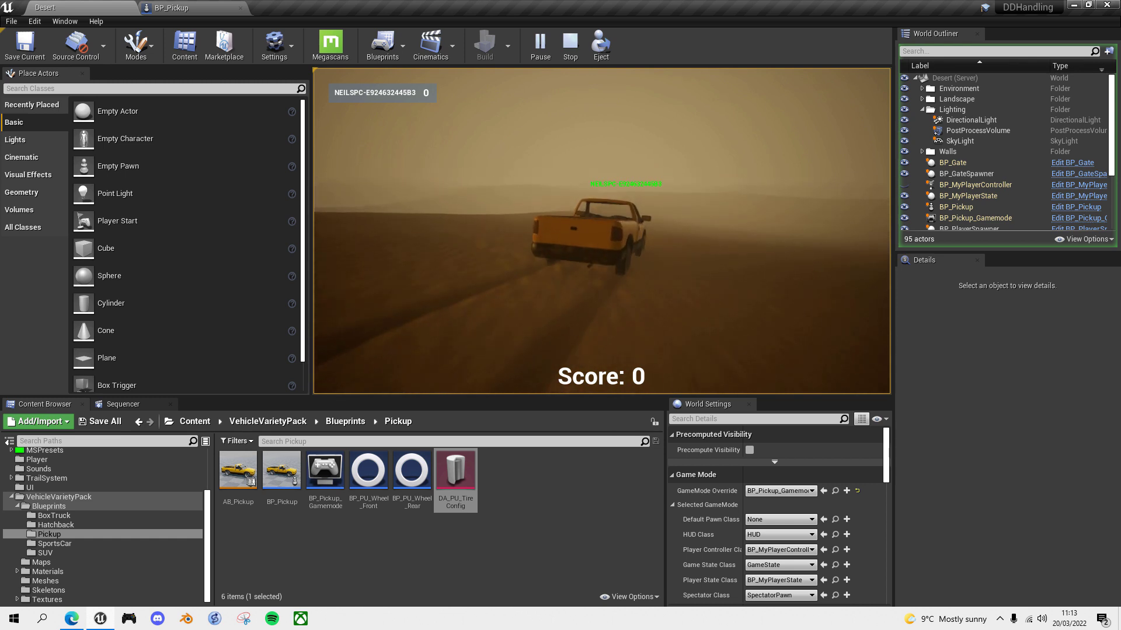
{"action": "key", "text": "d"}
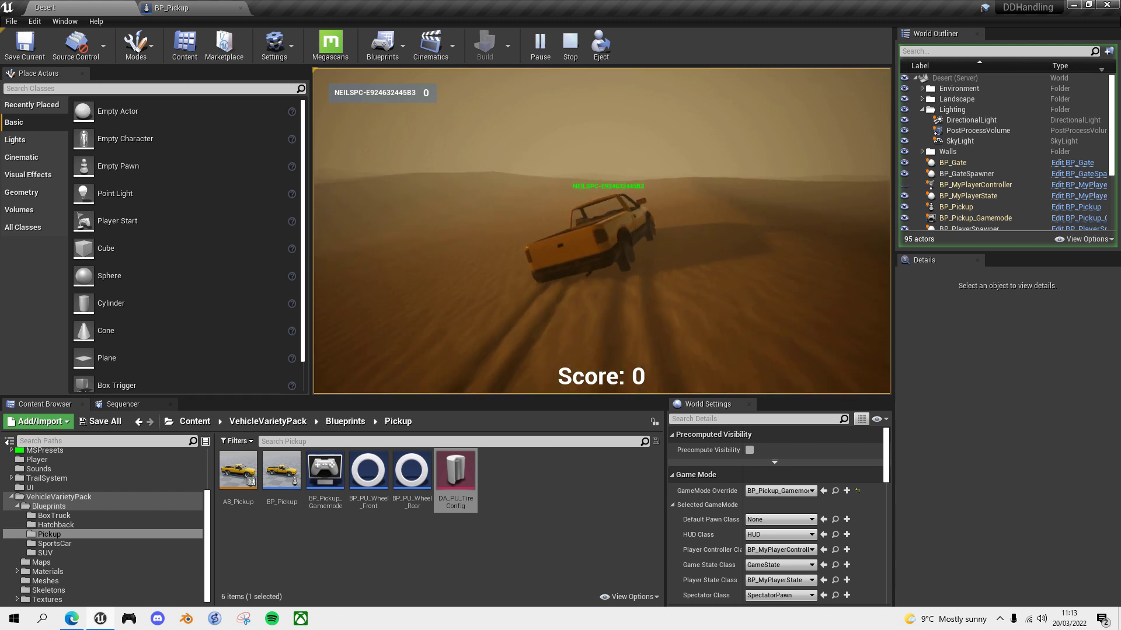
Step: Switch to the Desert Driving Forces presentation in Microsoft Edge
{"action": "key", "text": "alt+Tab"}
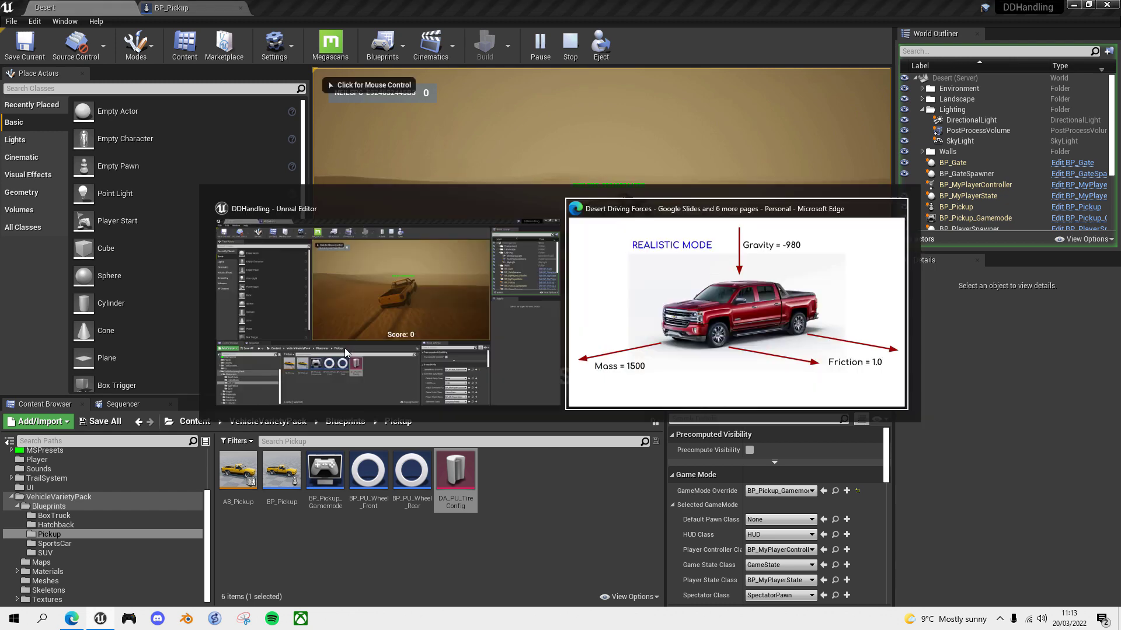